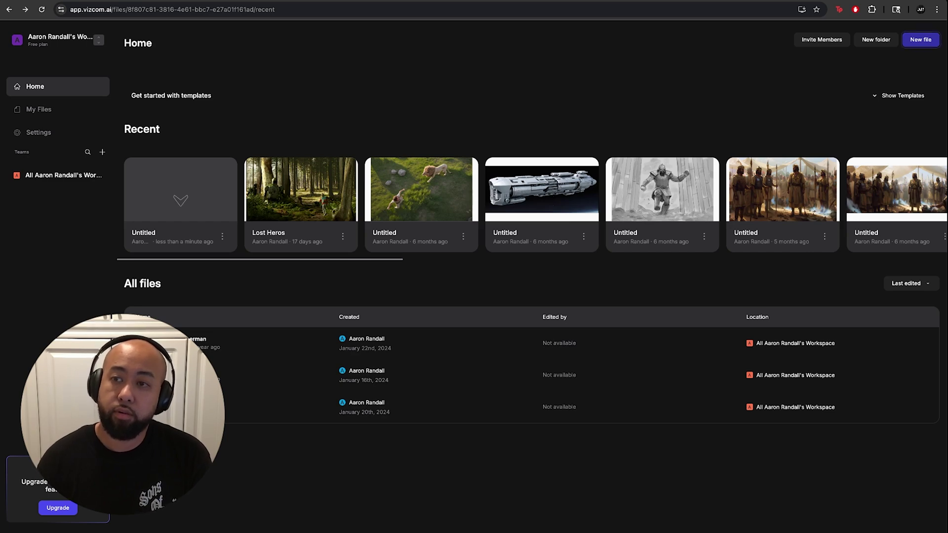
Step: Create a new untitled file from the Vizcom Home screen
left_click(921, 39)
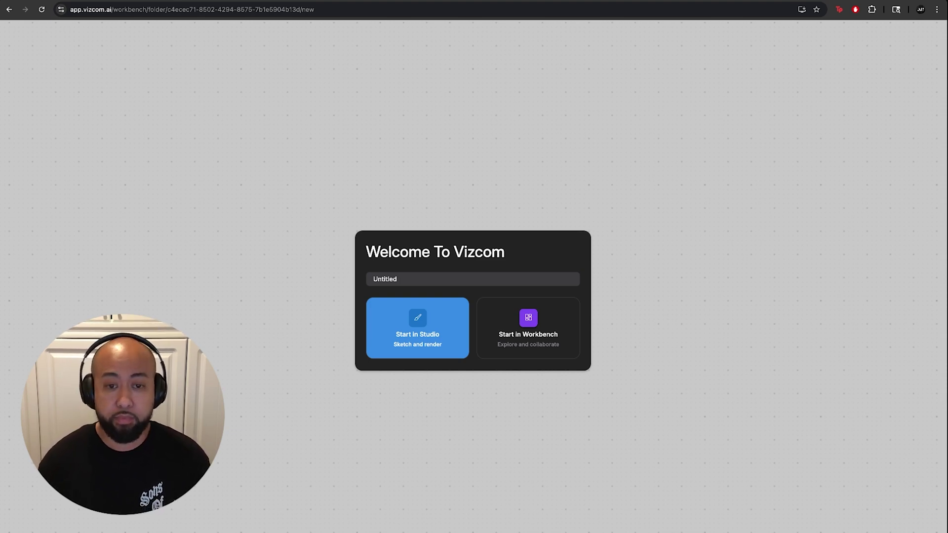
Step: Choose Start in Studio for the new untitled file
left_click(458, 302)
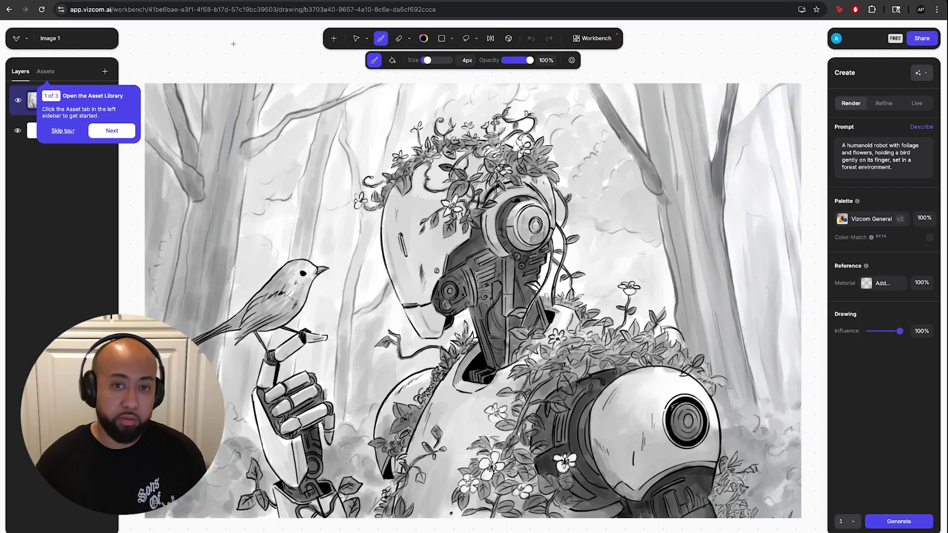
key("Escape")
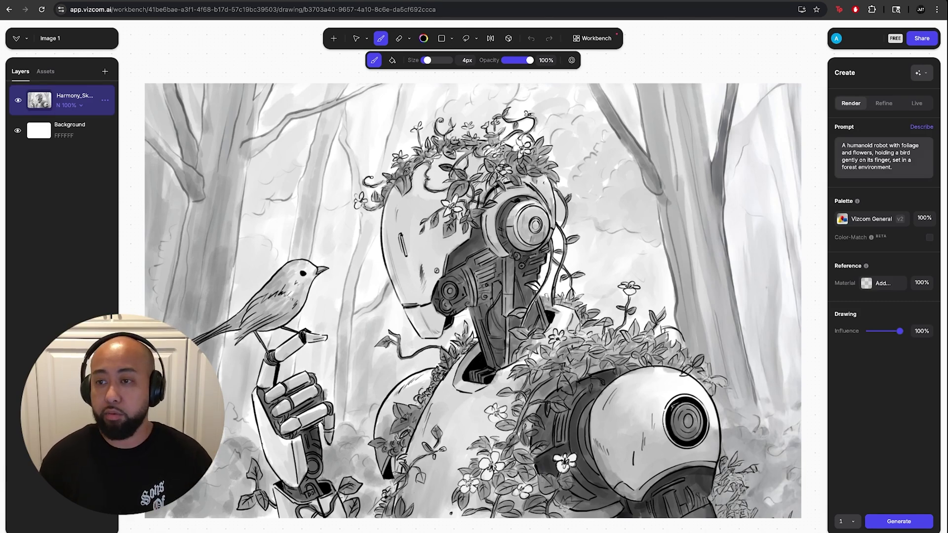
left_click(893, 167)
key("super+a")
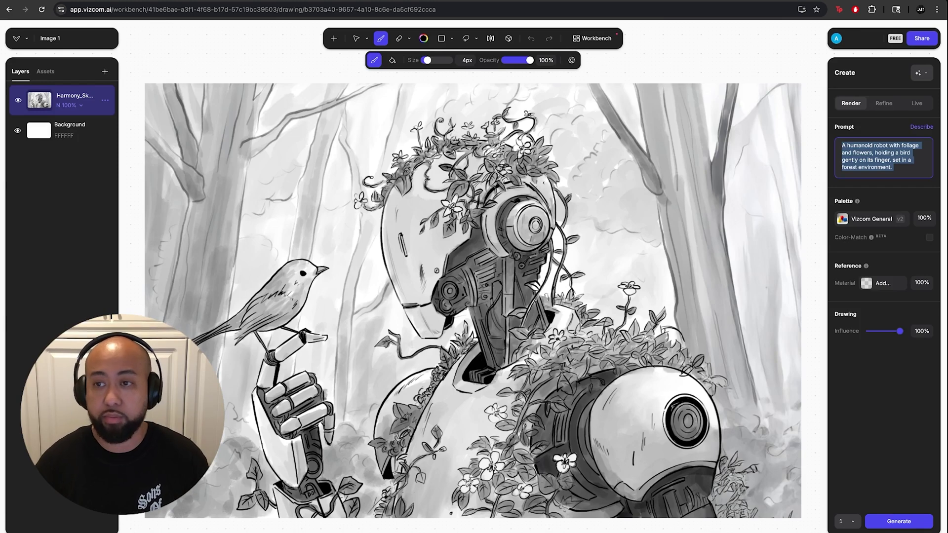
left_click(843, 145)
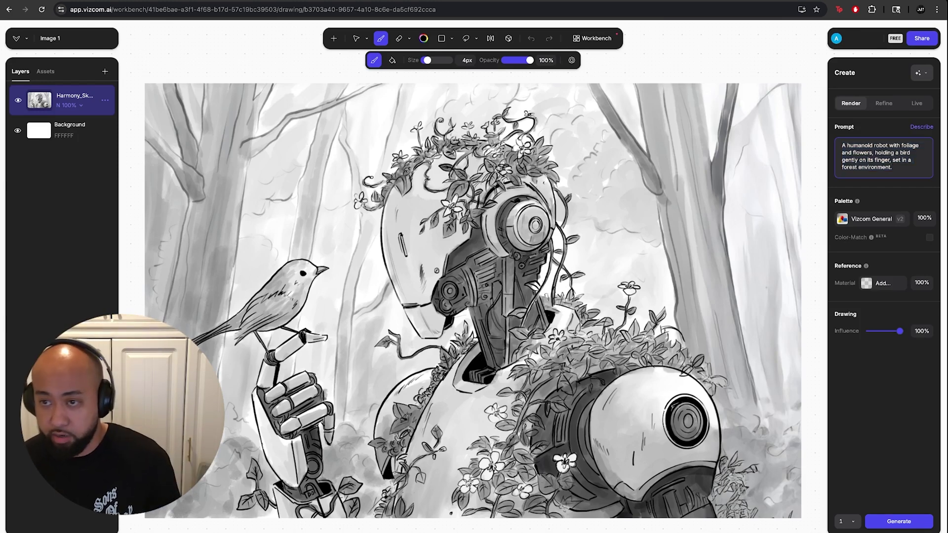
left_click_drag(842, 145, 893, 167)
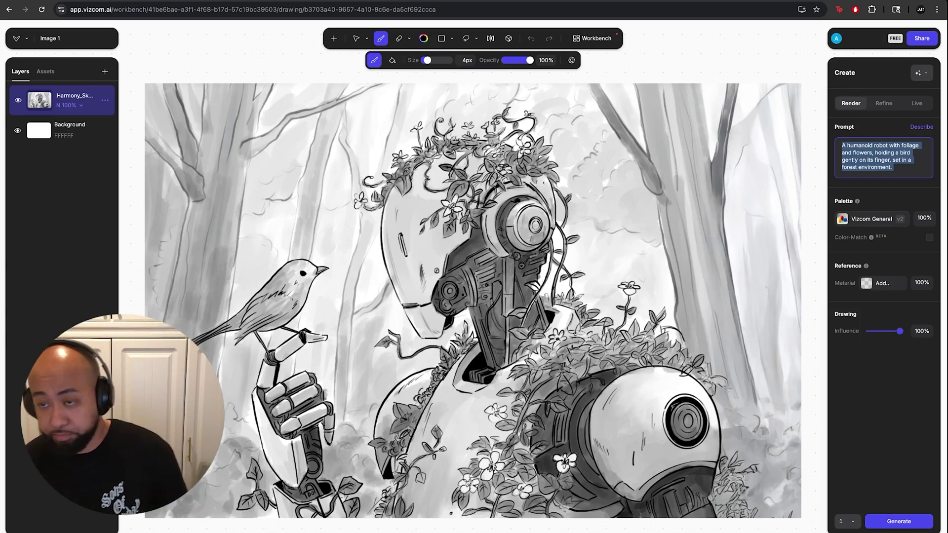
left_click(894, 167)
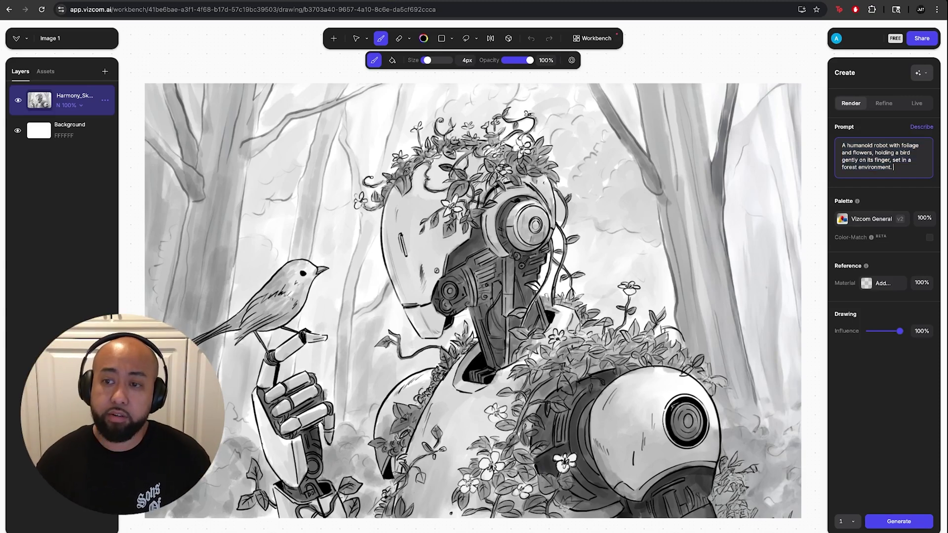
left_click(871, 218)
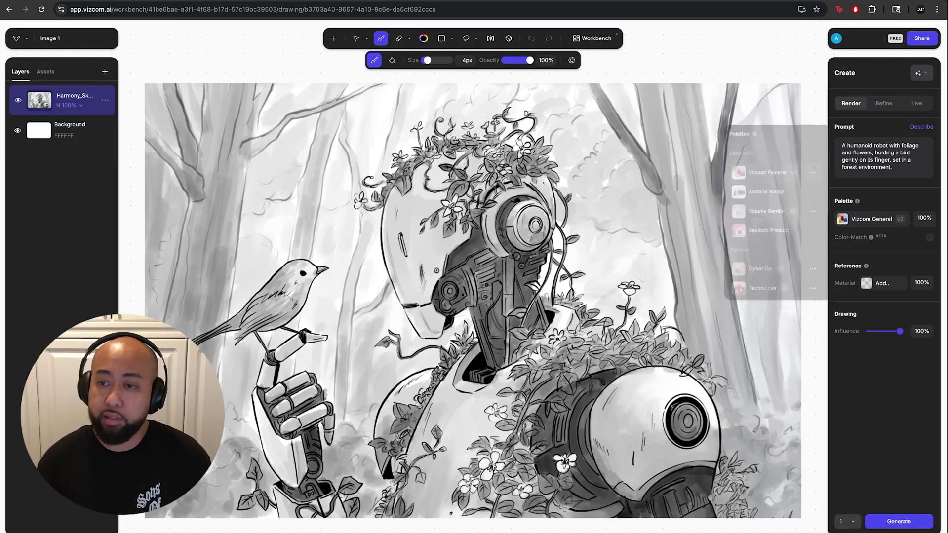
mouse_move(857, 200)
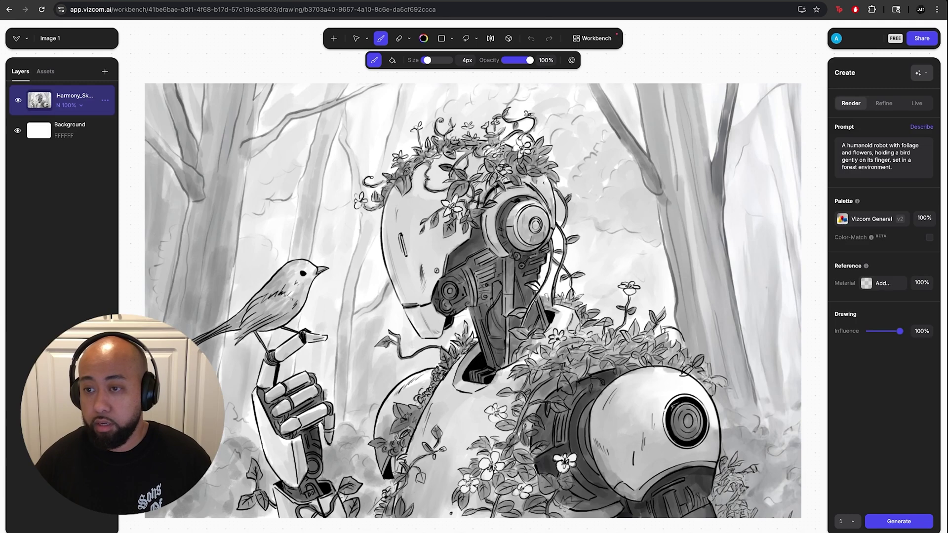
left_click(872, 219)
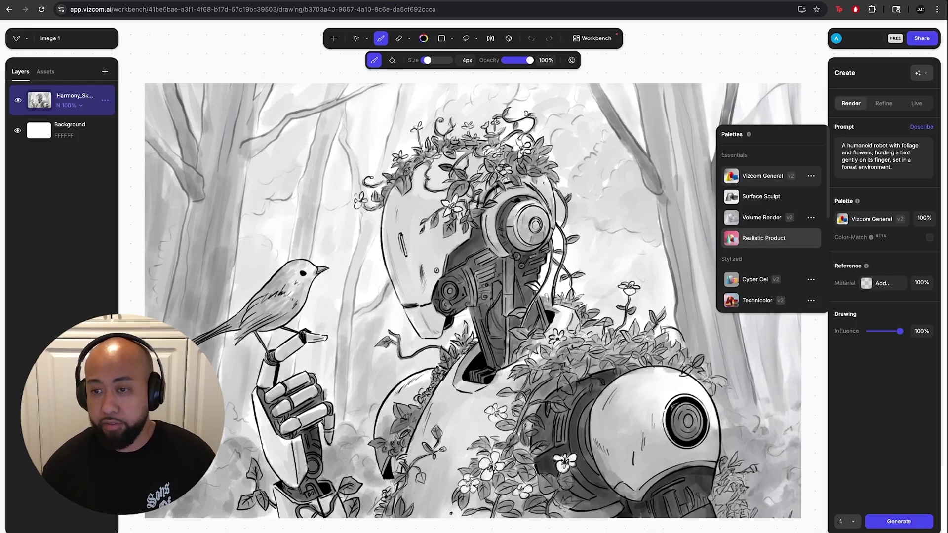
scroll(770, 232, "down", 3)
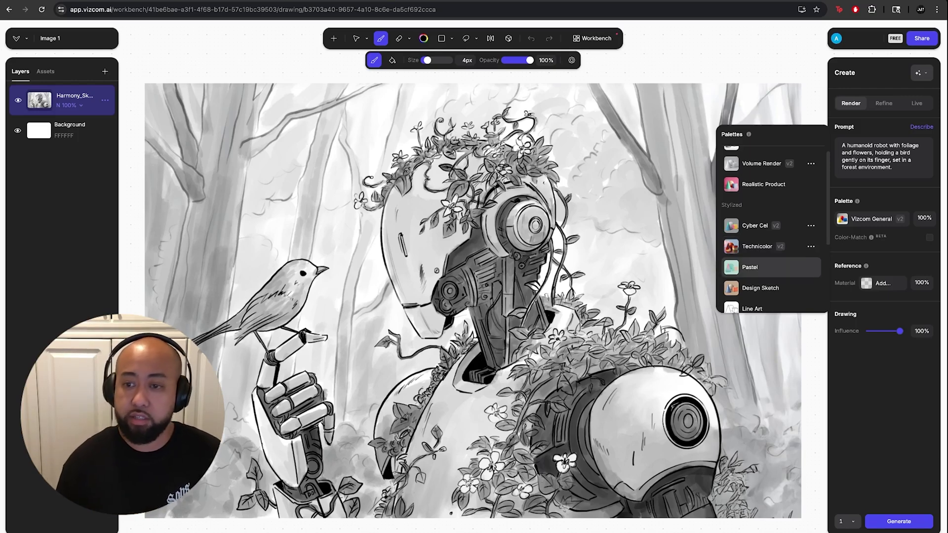
scroll(770, 264, "down", 1)
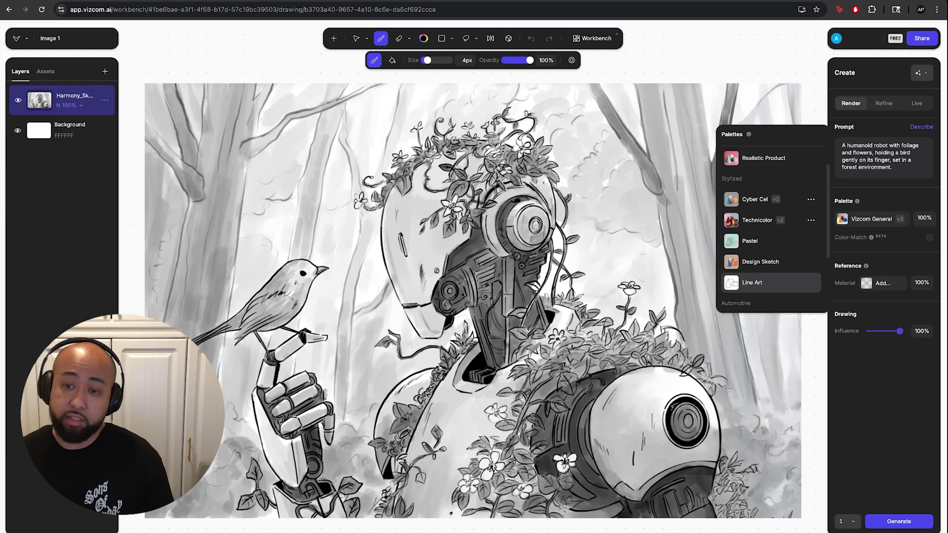
scroll(770, 247, "down", 4)
scroll(770, 227, "up", 7)
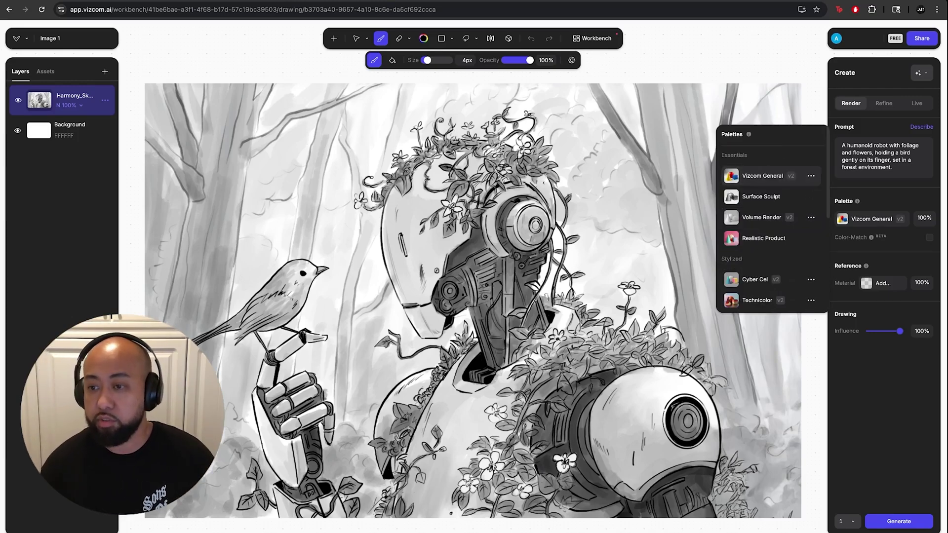
left_click(763, 176)
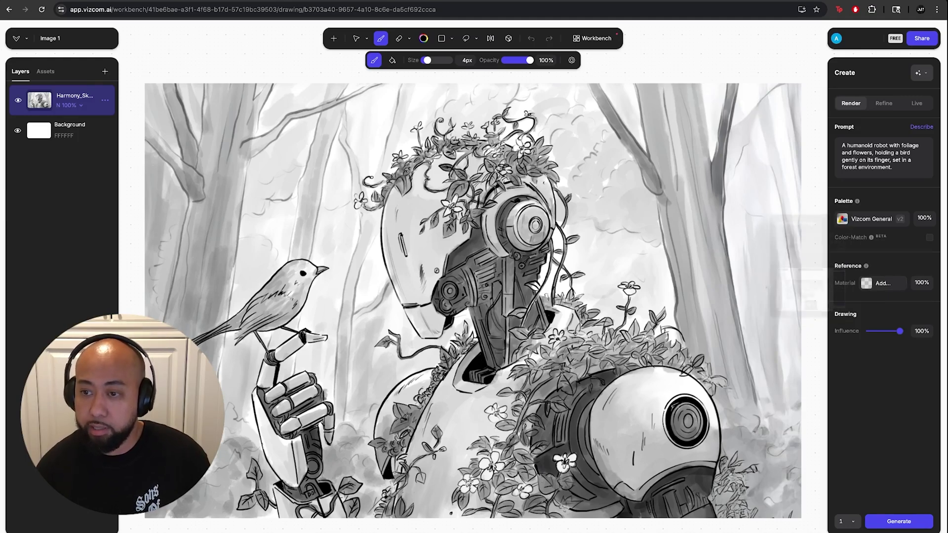
Step: Lower the Drawing Influence slider from 100% to 80%
mouse_move(866, 266)
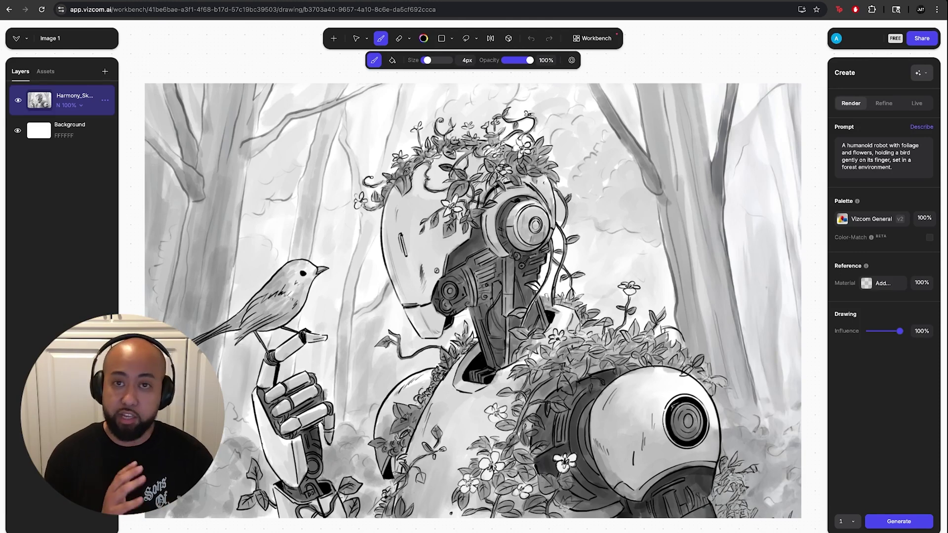
left_click_drag(899, 331, 894, 330)
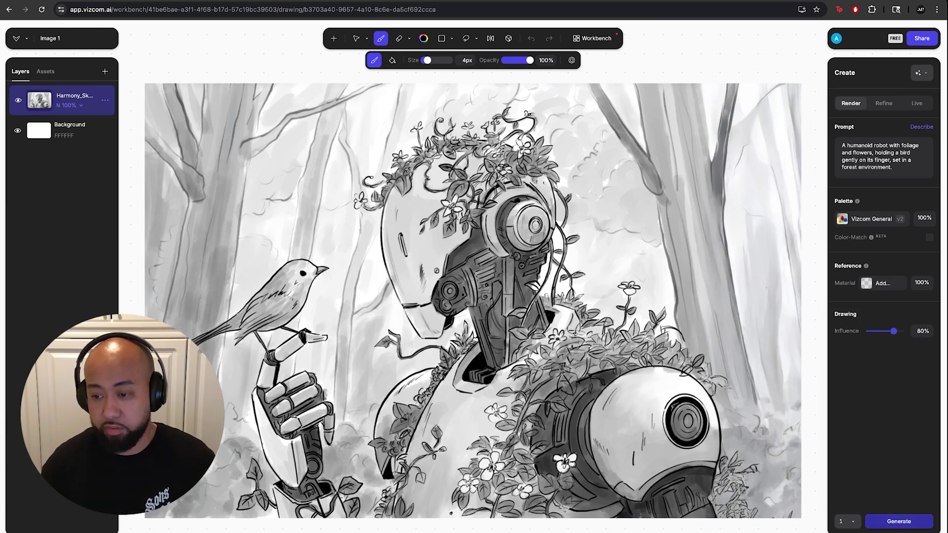
Step: Generate a render of the robot-and-bird sketch with the current settings
left_click(898, 522)
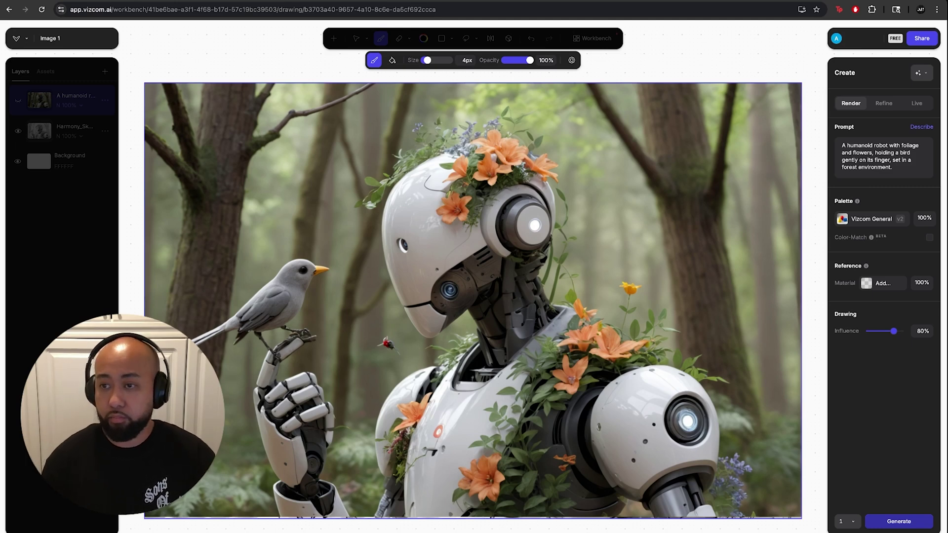
Step: Switch the palette to Surface Sculpt and generate a new render
left_click(872, 219)
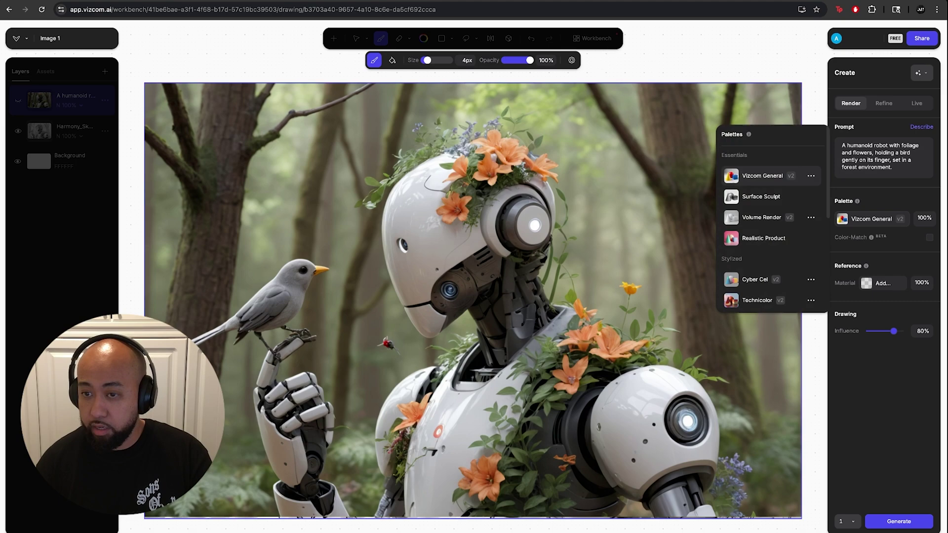
left_click(760, 197)
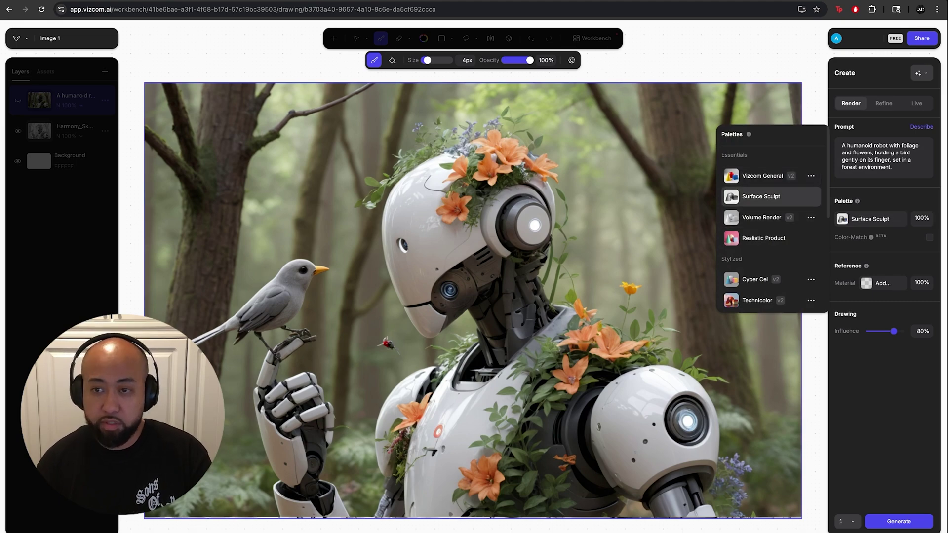
left_click(899, 521)
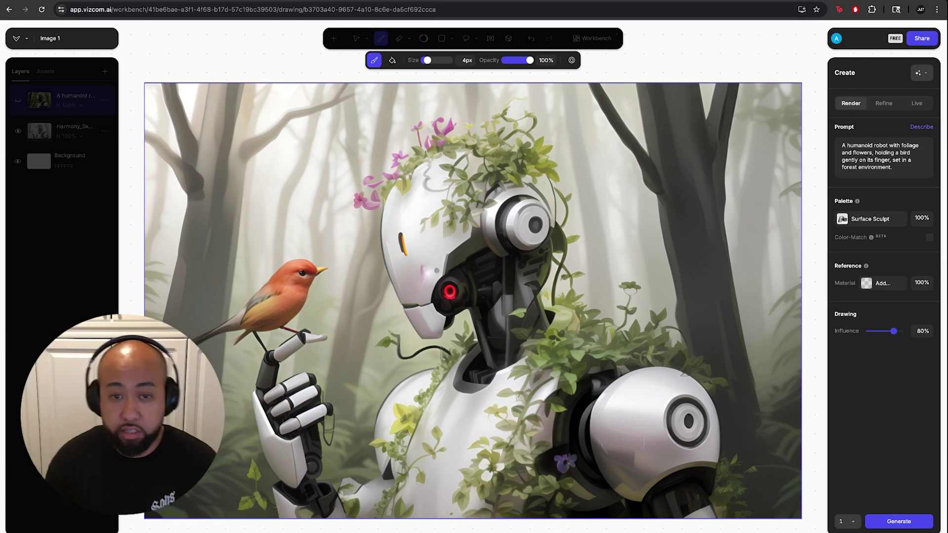
left_click(870, 219)
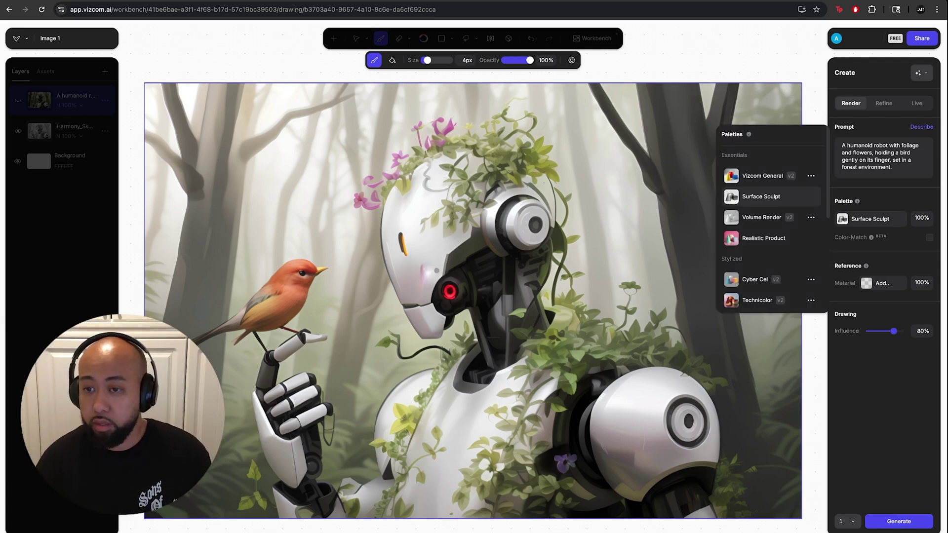
Step: Render with the Volume Render palette, then switch to Realistic Product and render again
left_click(762, 217)
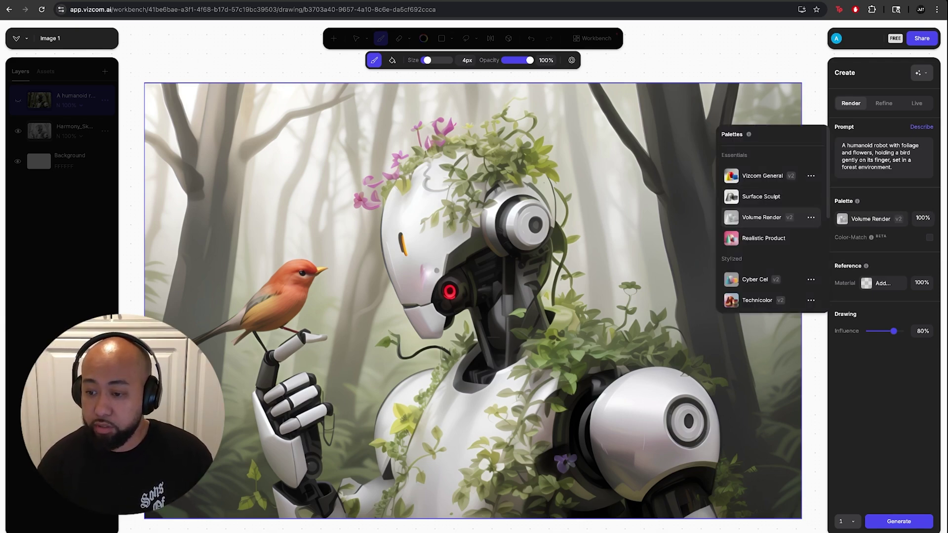
left_click(899, 521)
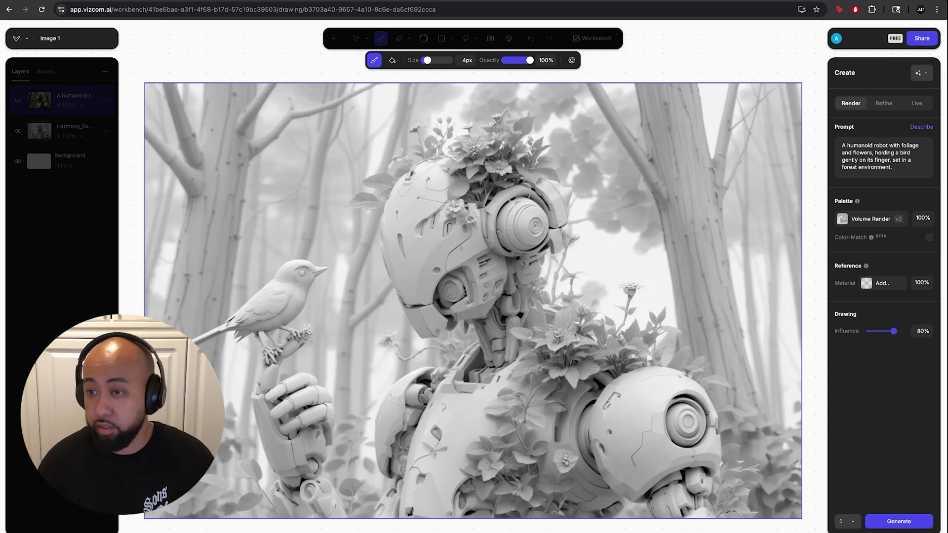
left_click(872, 219)
left_click(764, 238)
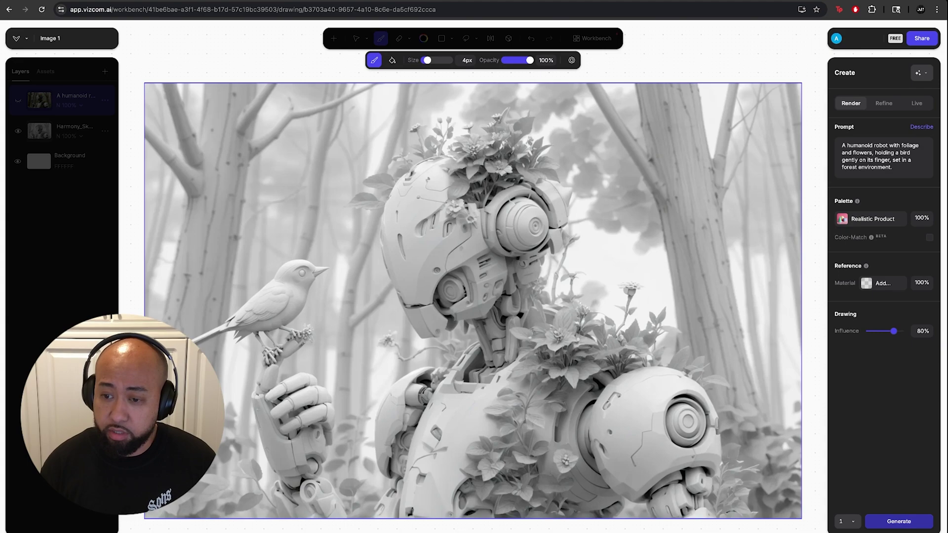
left_click(899, 522)
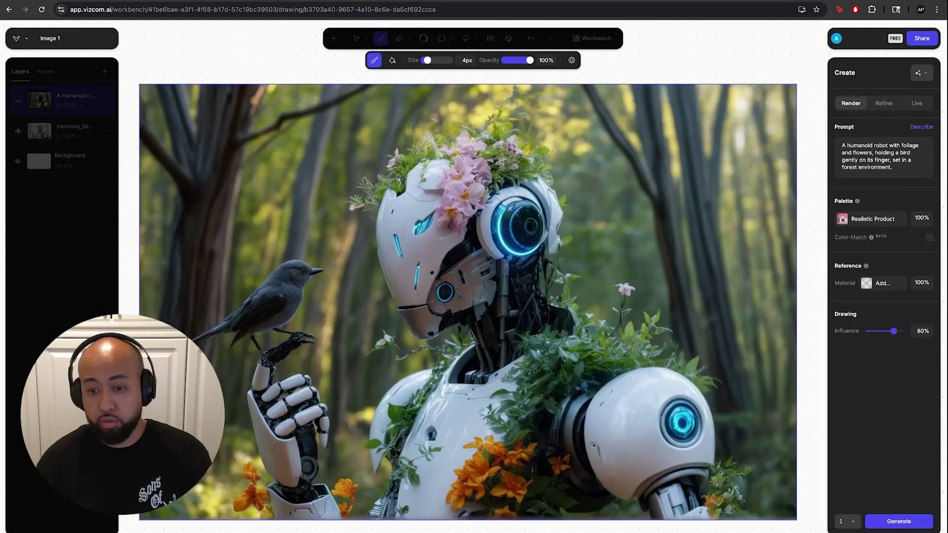
Step: Switch the palette to Cyber Cel, then to Technicolor in the Stylized section
left_click(871, 219)
left_click(755, 279)
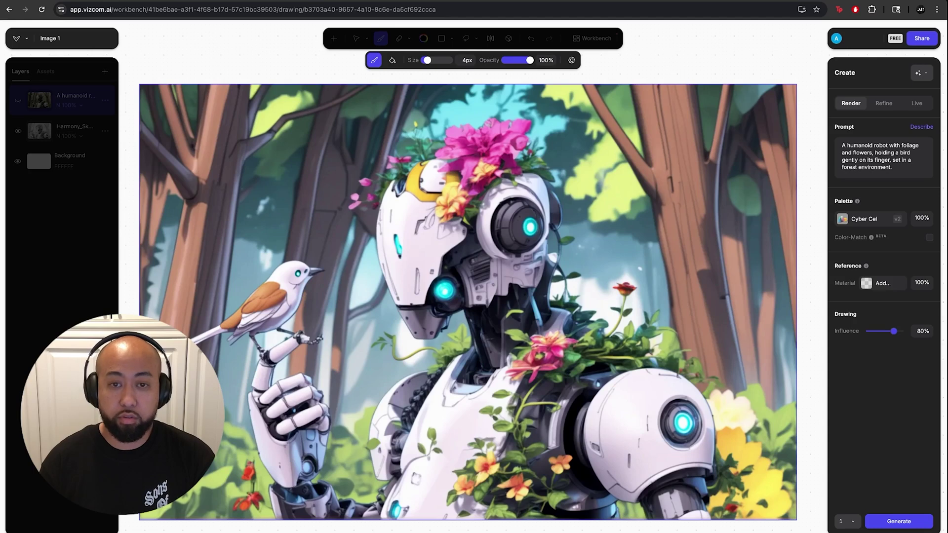
left_click(871, 219)
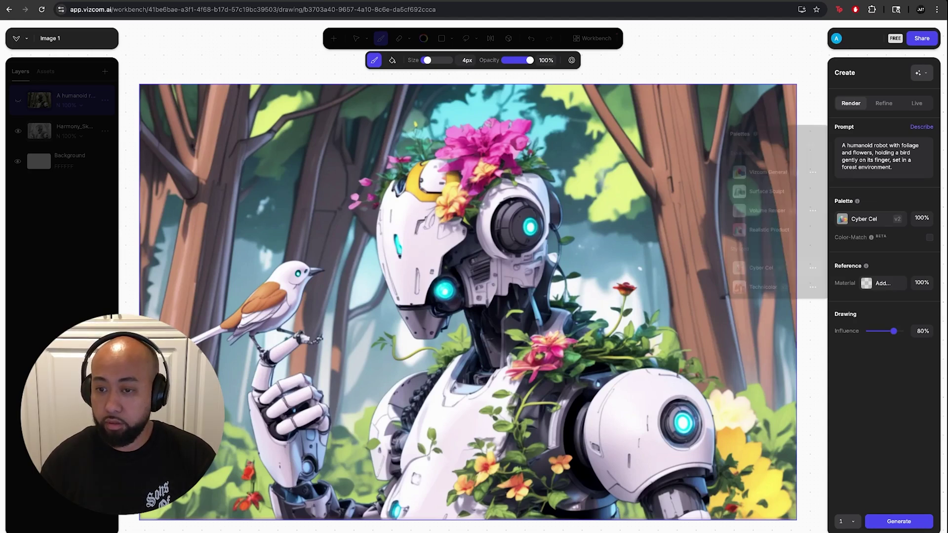
scroll(770, 222, "down", 2)
scroll(770, 208, "down", 1)
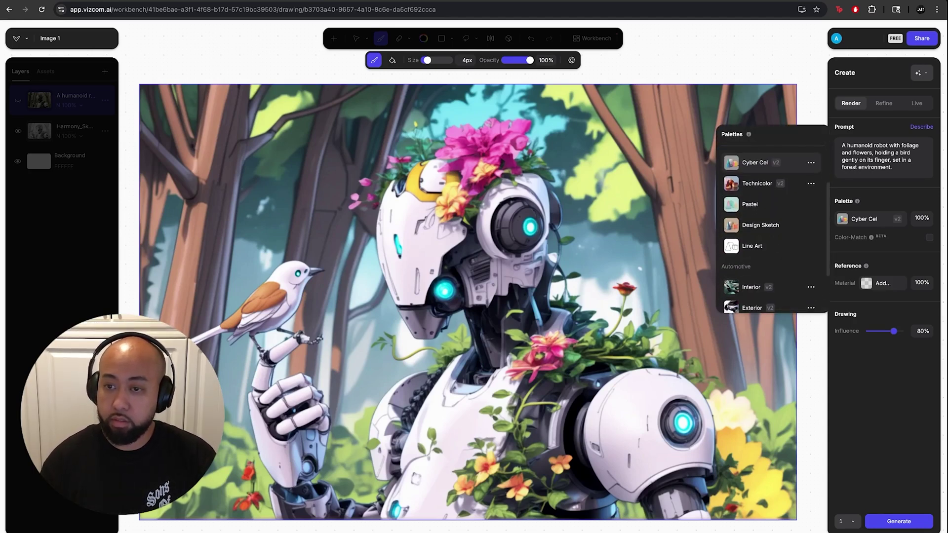
left_click(757, 183)
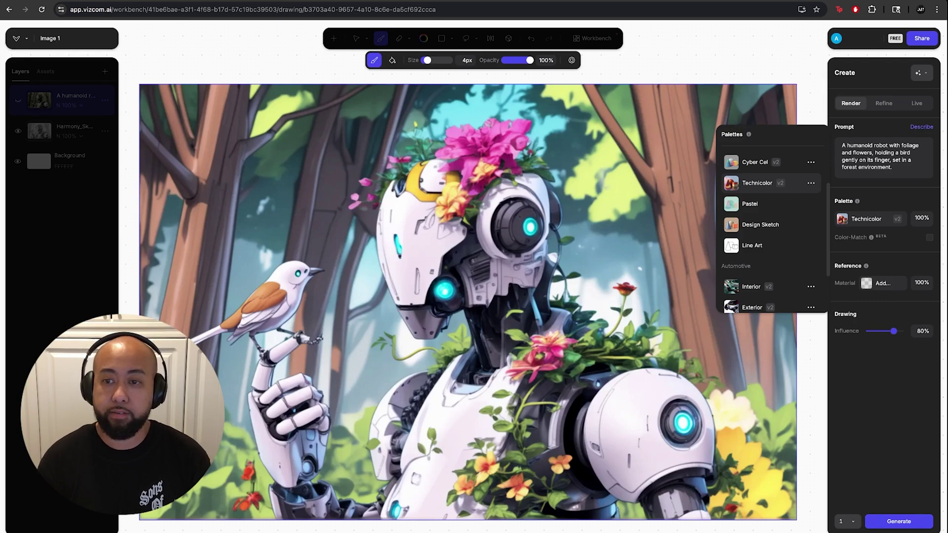
Step: Render with the Line Art palette, then set the palette back to Vizcom General
left_click(751, 245)
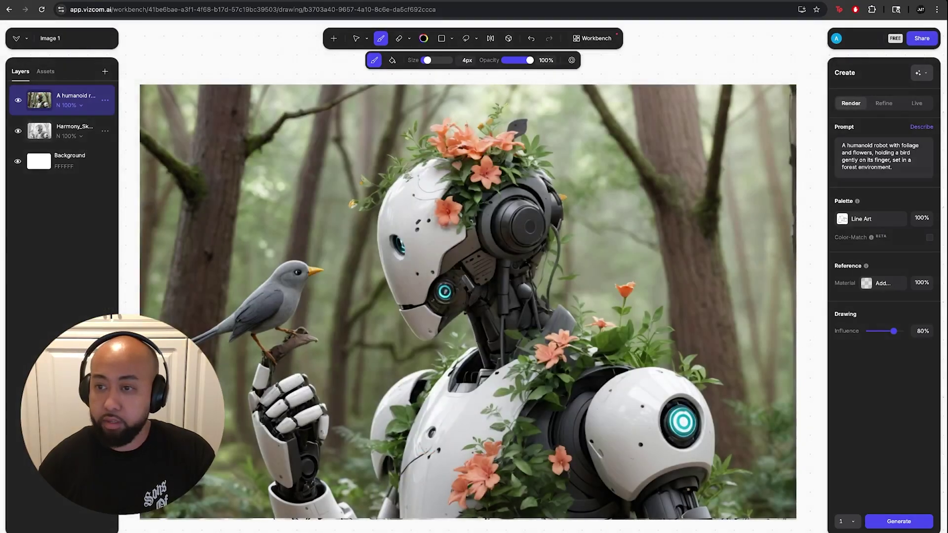
scroll(770, 212, "down", 3)
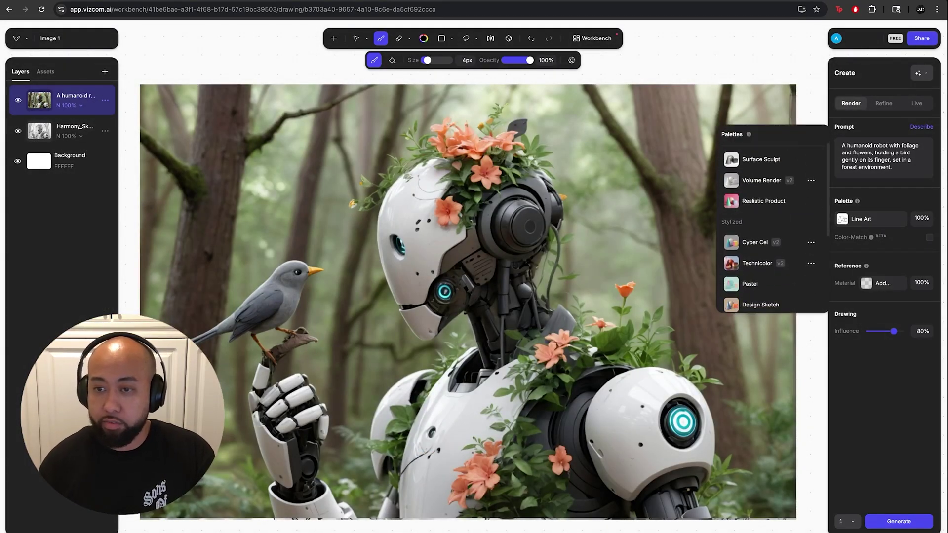
scroll(771, 213, "up", 3)
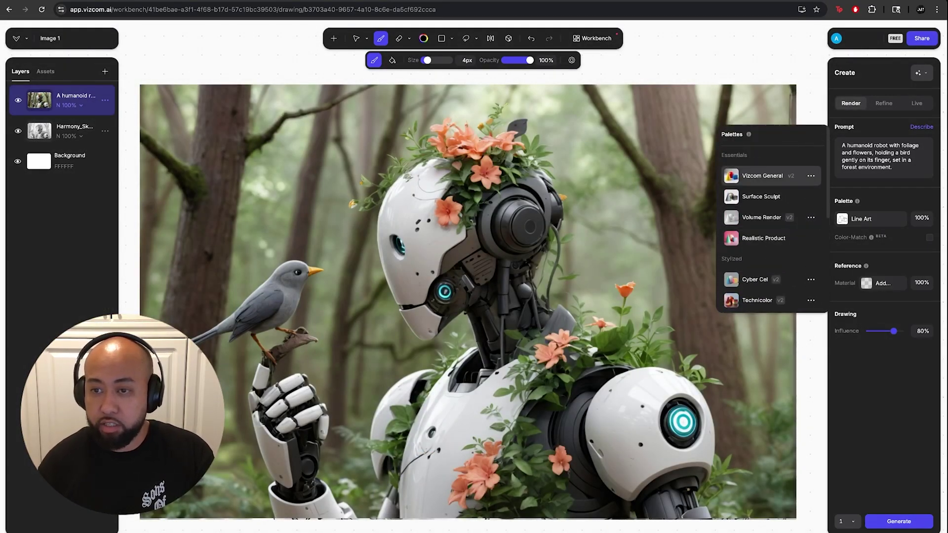
left_click(762, 176)
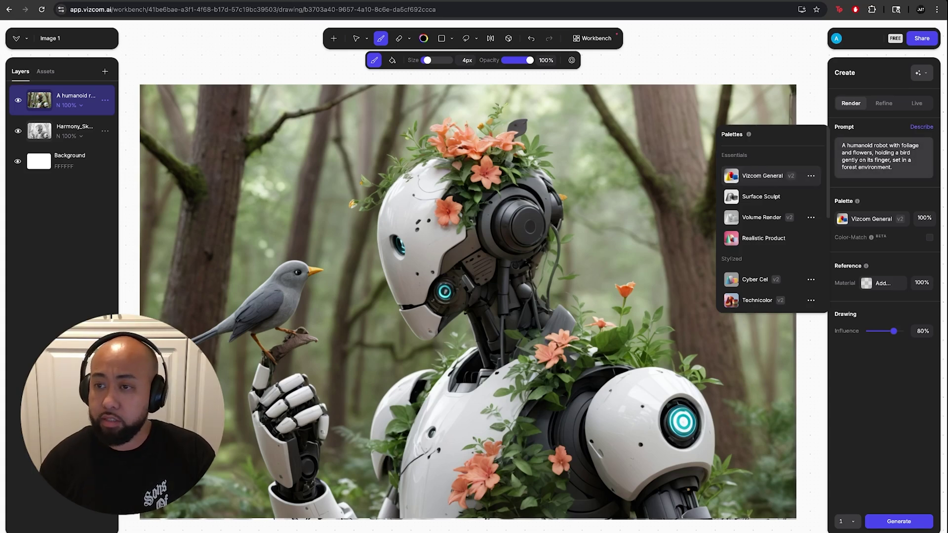
left_click(894, 167)
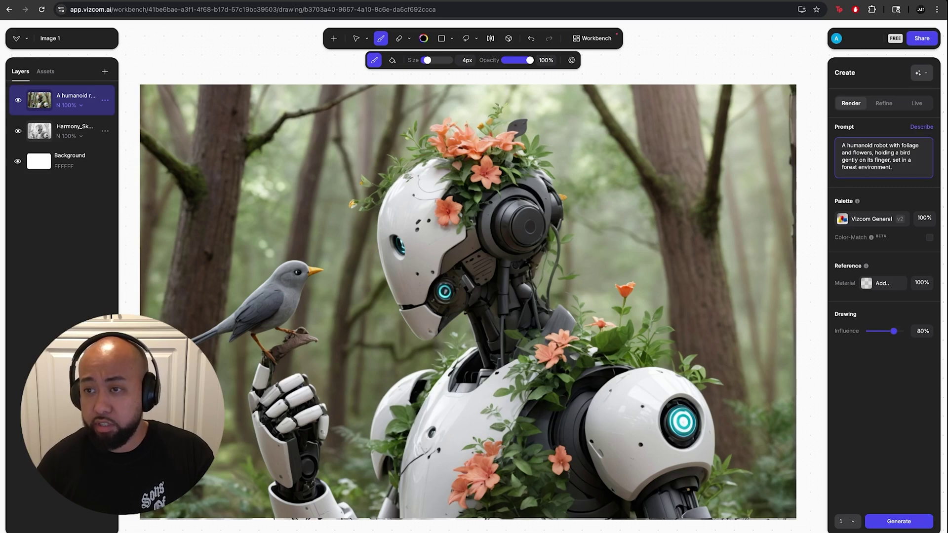
Step: Insert 'yellow' before 'bird' in the render prompt
type("yel")
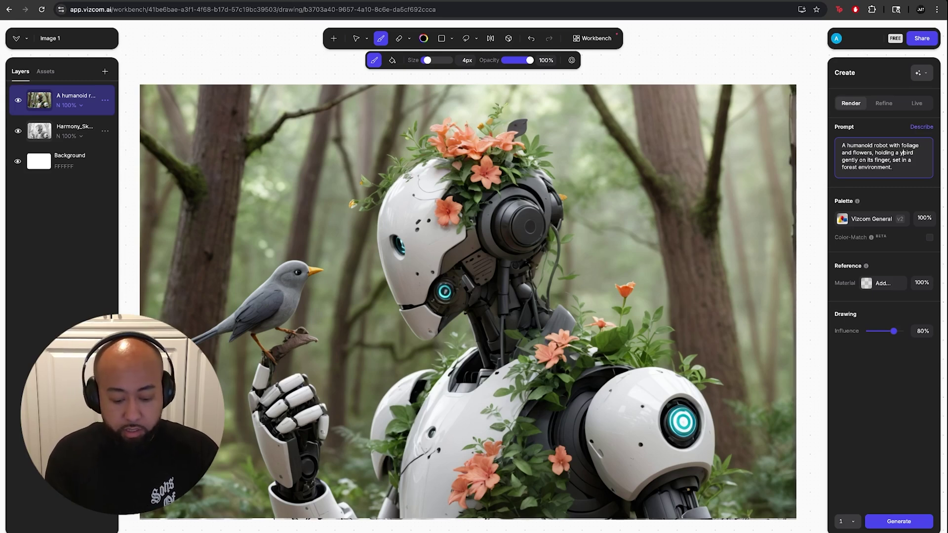
type("low")
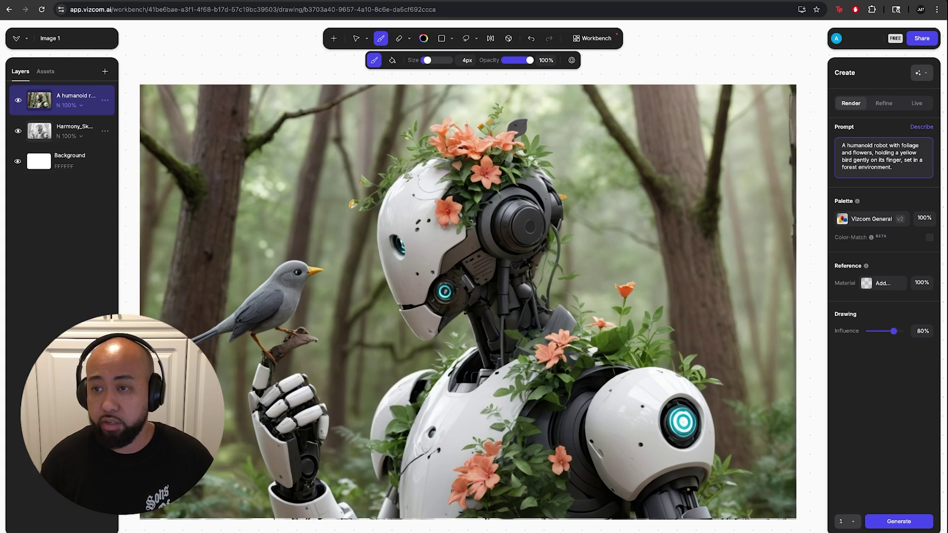
Step: Change the prompt to 'rusty robot' and add 'and moss growing on the robot' after 'flowers'
type("rust r")
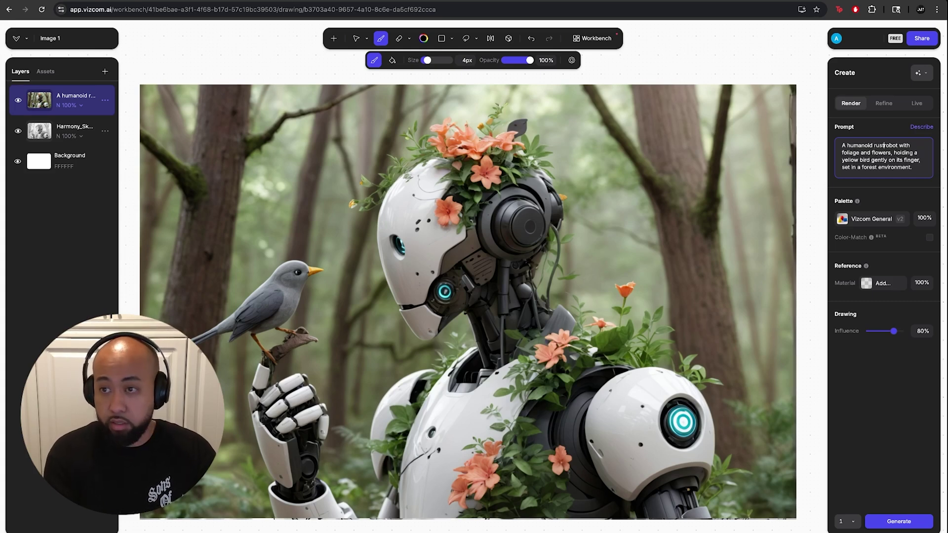
key("BackSpace")
type("y")
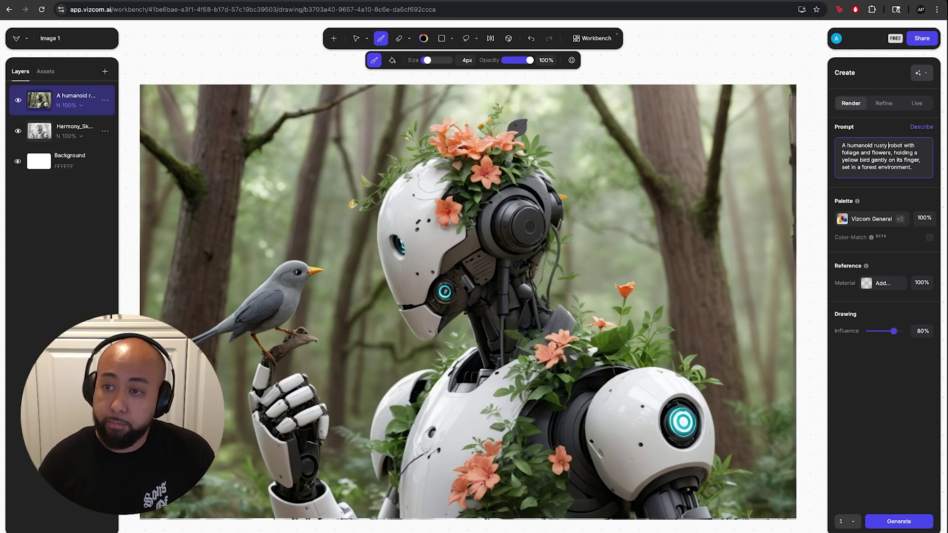
type("and")
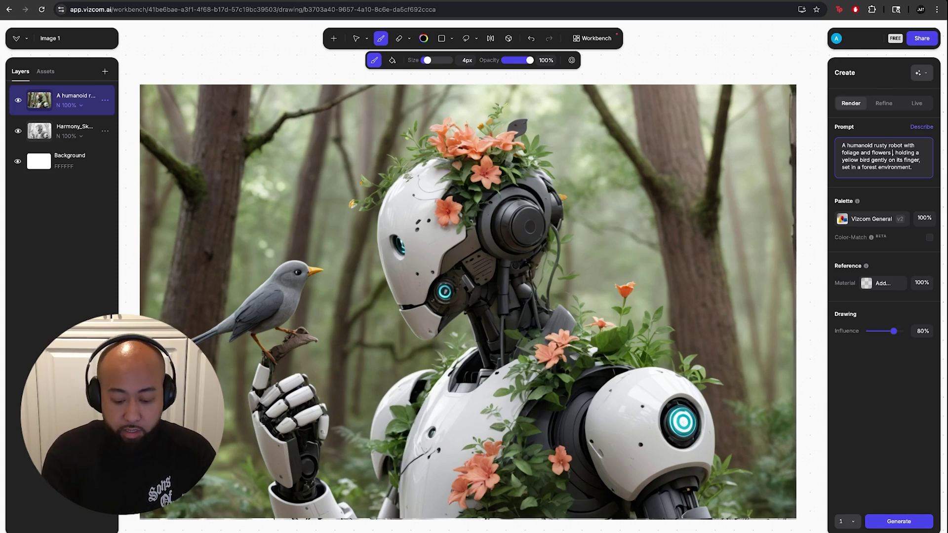
type(" moss")
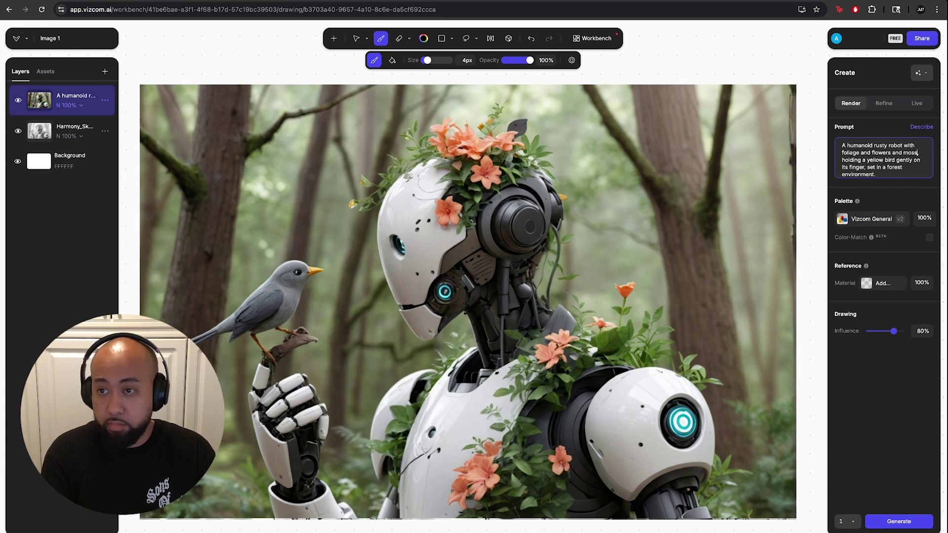
type(" grou")
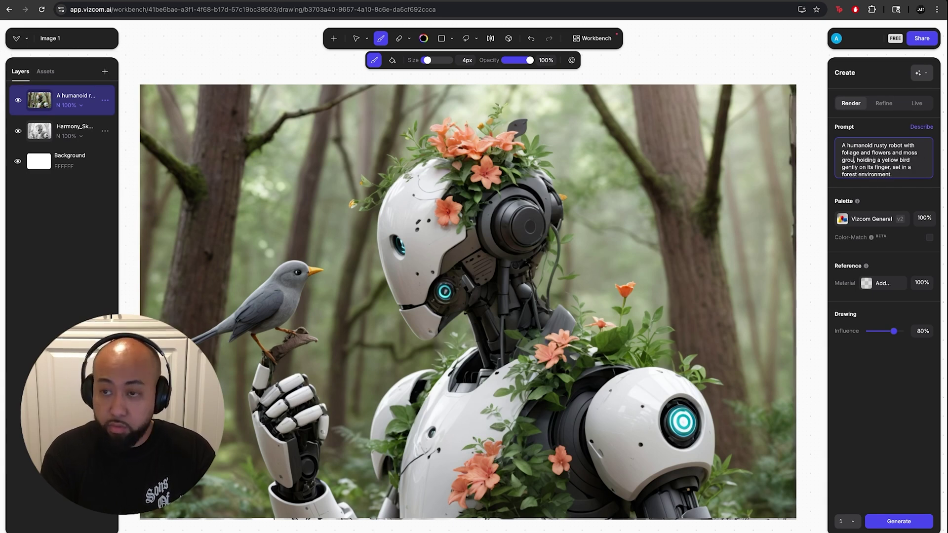
key("BackSpace")
key("BackSpace")
type("w")
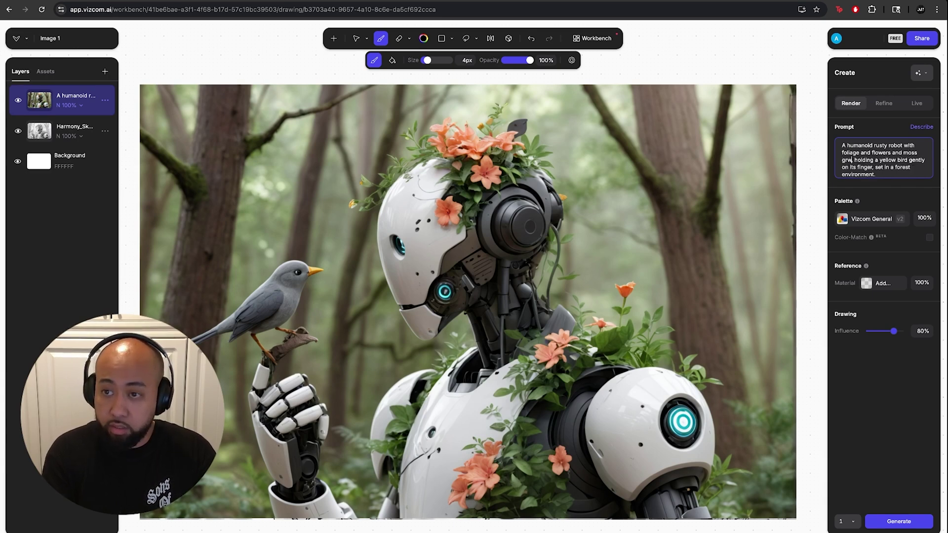
key("BackSpace")
type("owing on th")
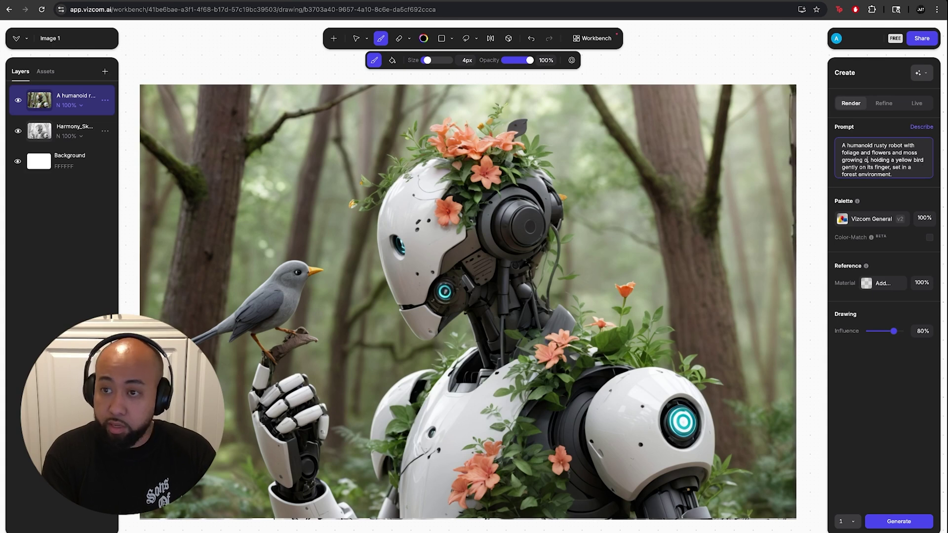
type("e robot")
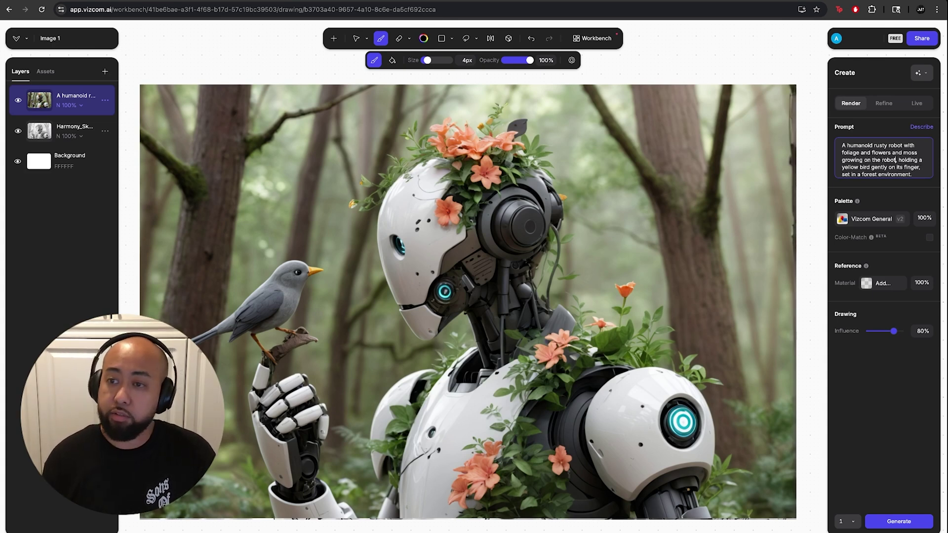
scroll(883, 158, "down", 1)
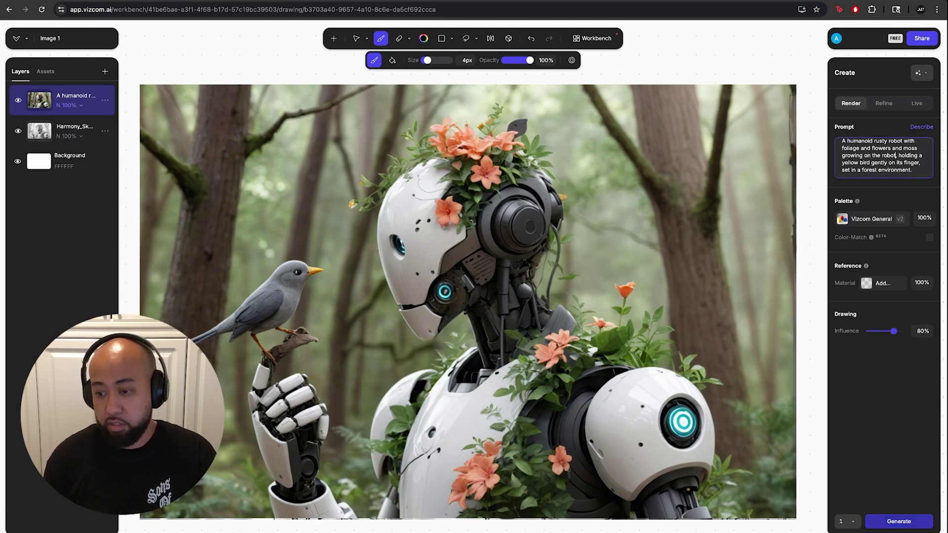
Step: Generate a render of the rusty, moss-covered robot holding a yellow bird from the revised prompt
key("super+Return")
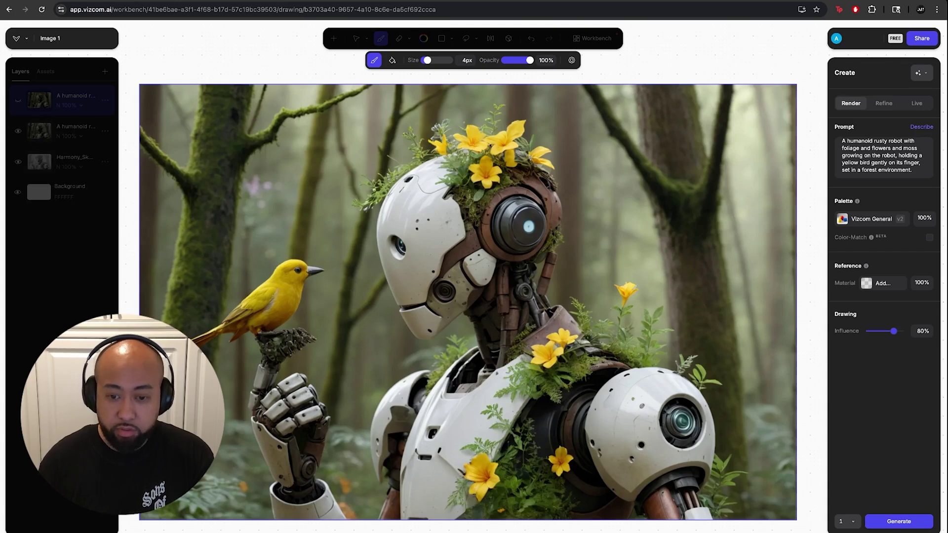
scroll(882, 157, "up", 1)
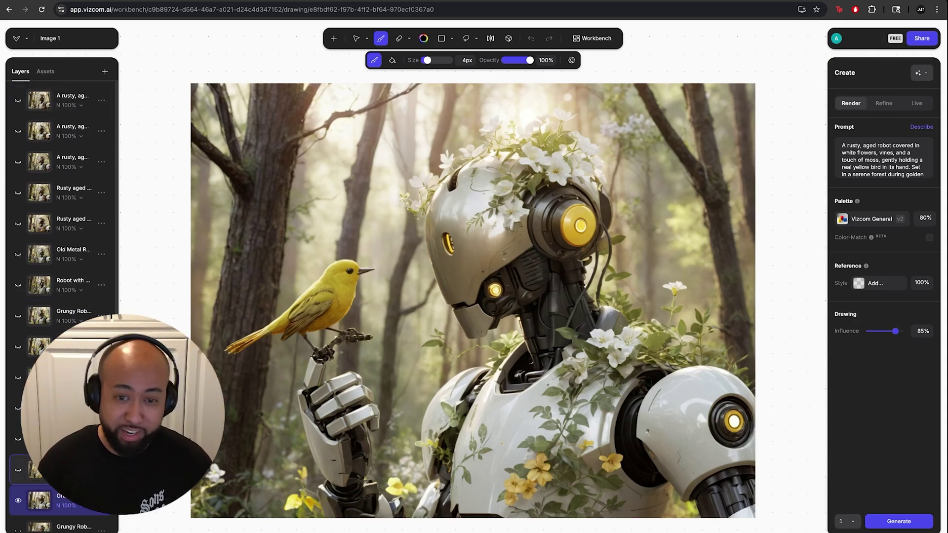
Step: Compare the gold, silver, rusty and yellow-bird robot layers, hide the top one, and select the second
left_click(18, 470)
left_click(17, 439)
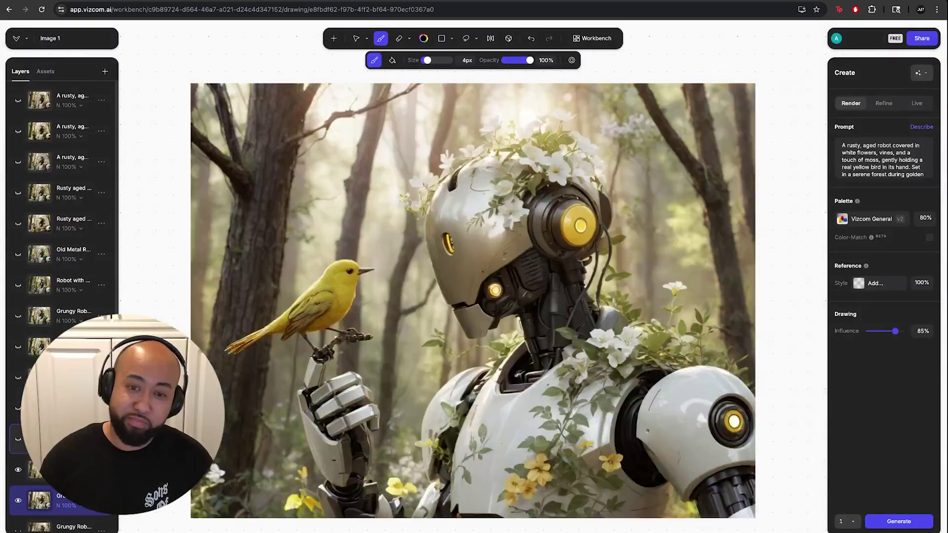
left_click(18, 408)
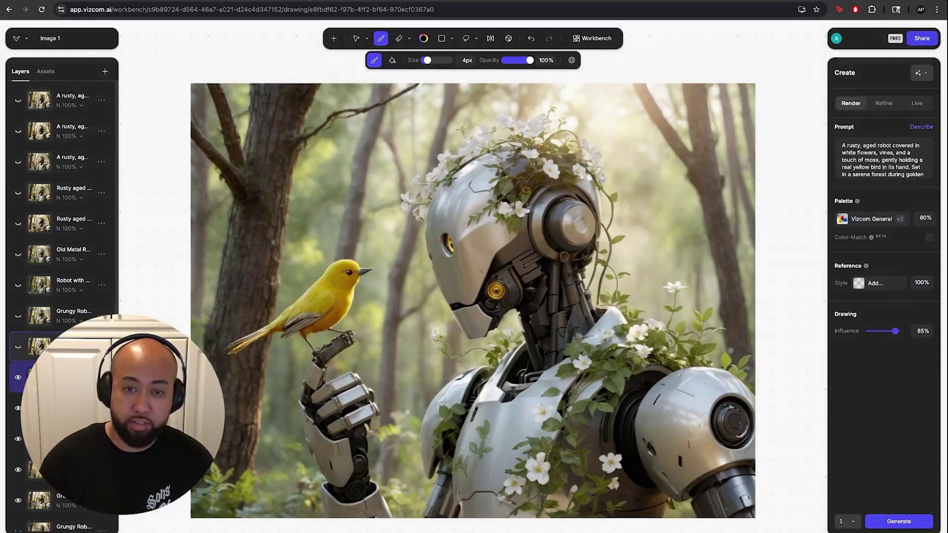
left_click(18, 223)
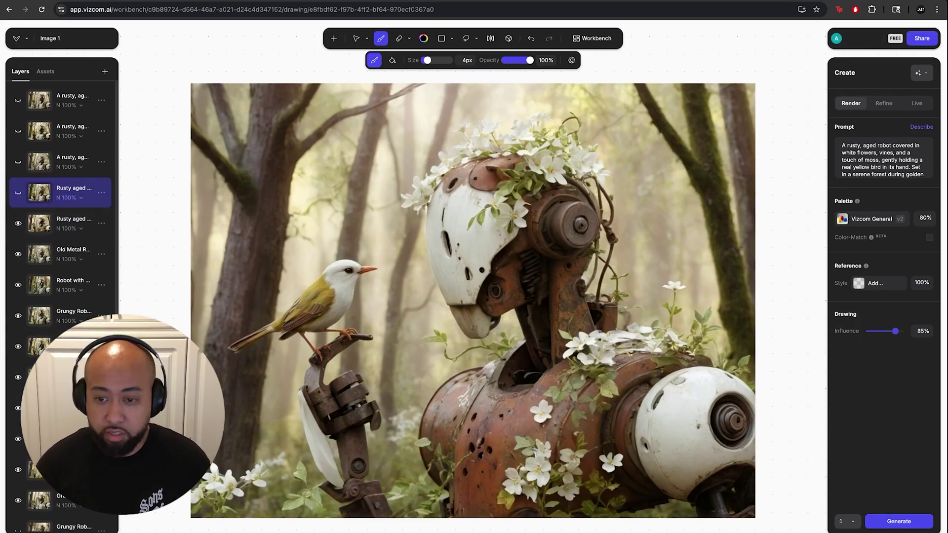
left_click(18, 192)
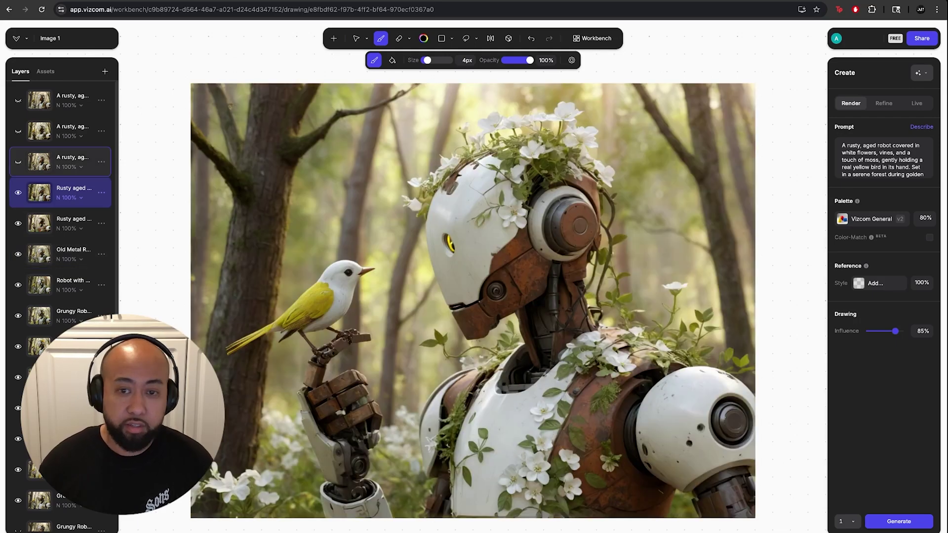
left_click(18, 162)
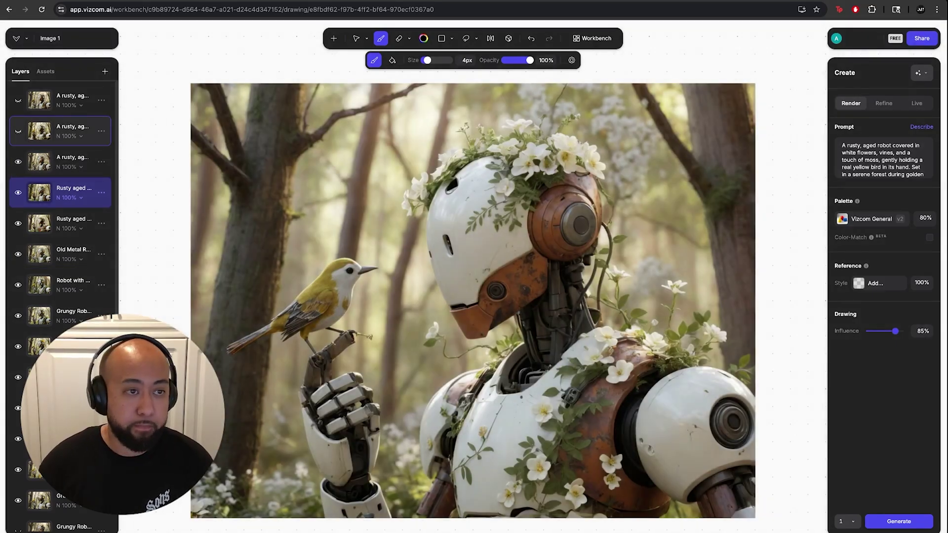
left_click(18, 131)
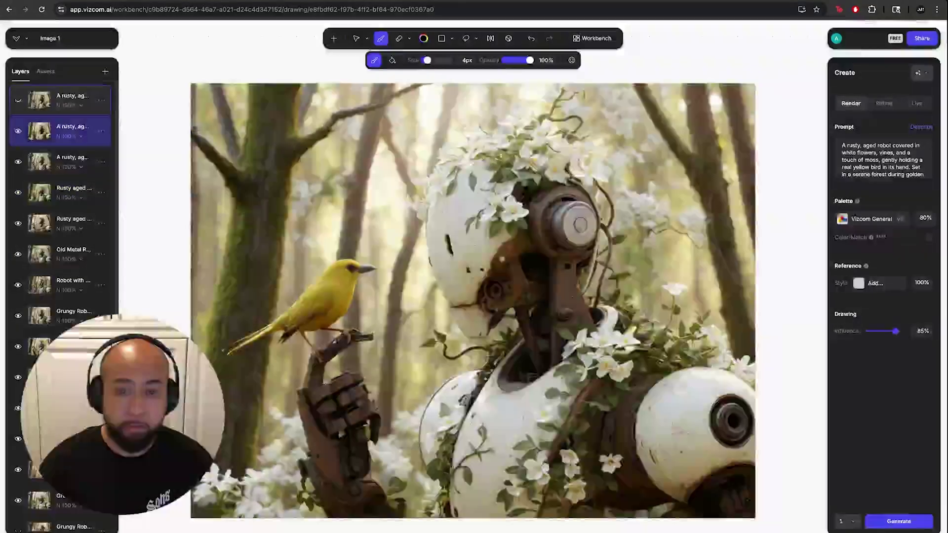
left_click(18, 99)
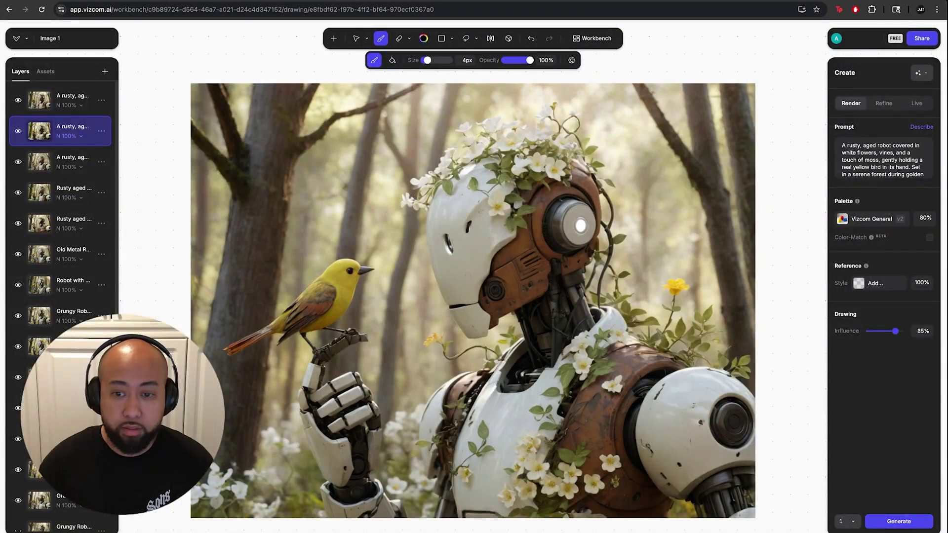
left_click(18, 100)
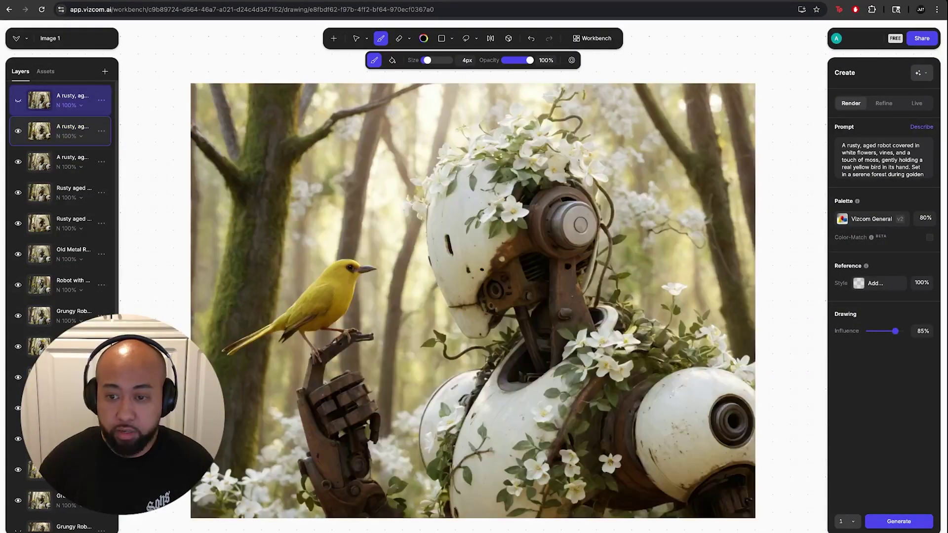
left_click(69, 131)
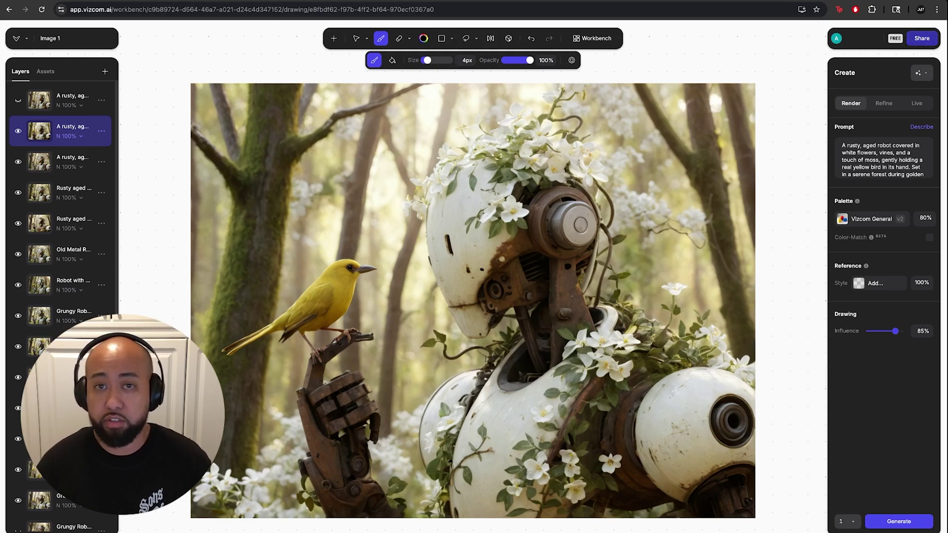
Step: Bring up the Share export menu showing the PSD • 1x download option
left_click(921, 38)
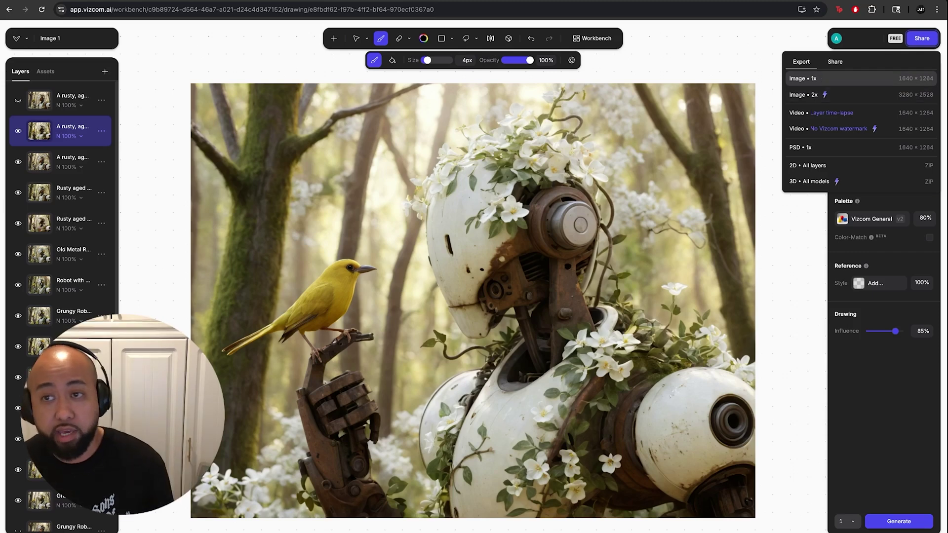
mouse_move(840, 94)
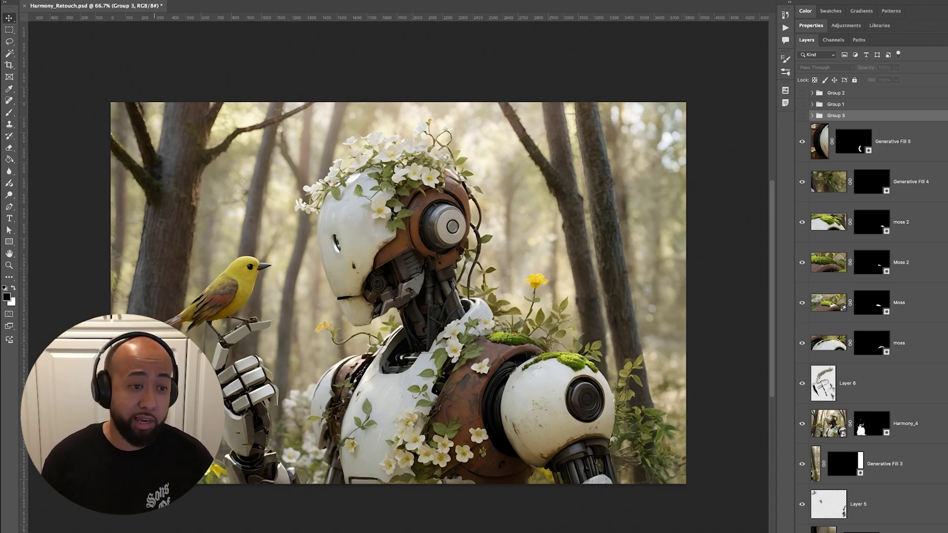
scroll(871, 306, "down", 5)
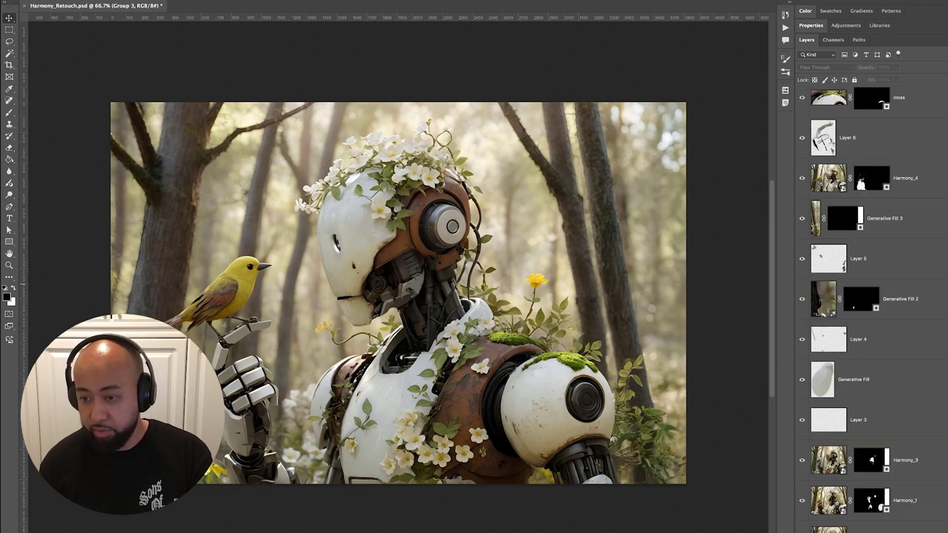
scroll(871, 306, "up", 4)
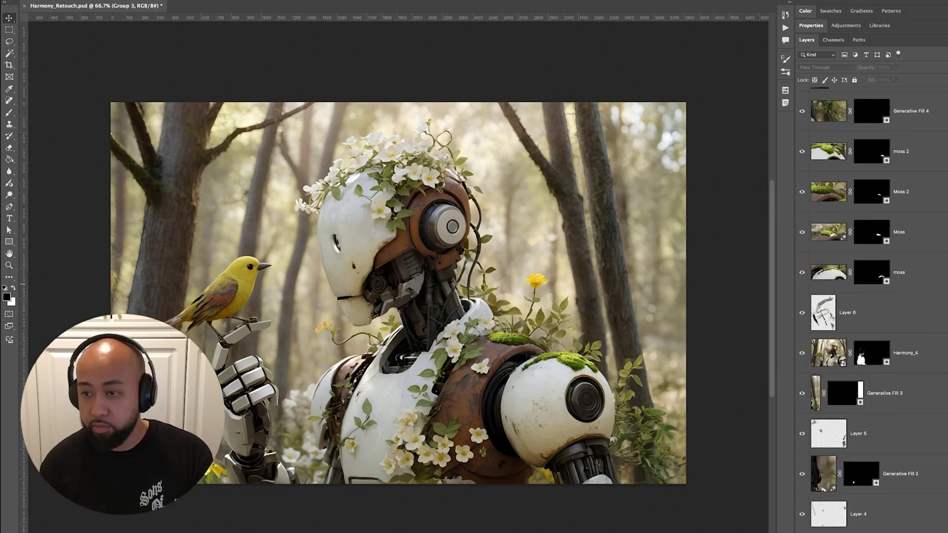
scroll(871, 306, "up", 2)
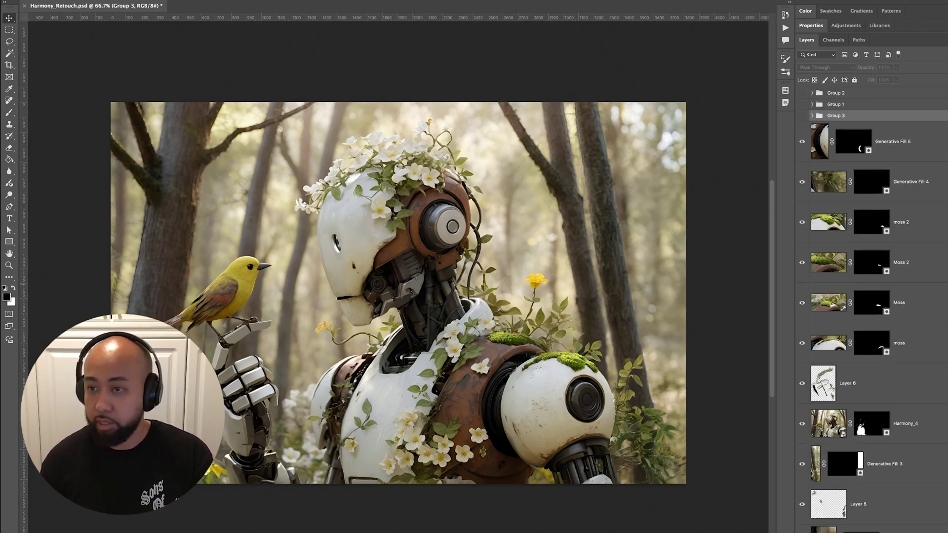
left_click(892, 141)
scroll(872, 306, "down", 5)
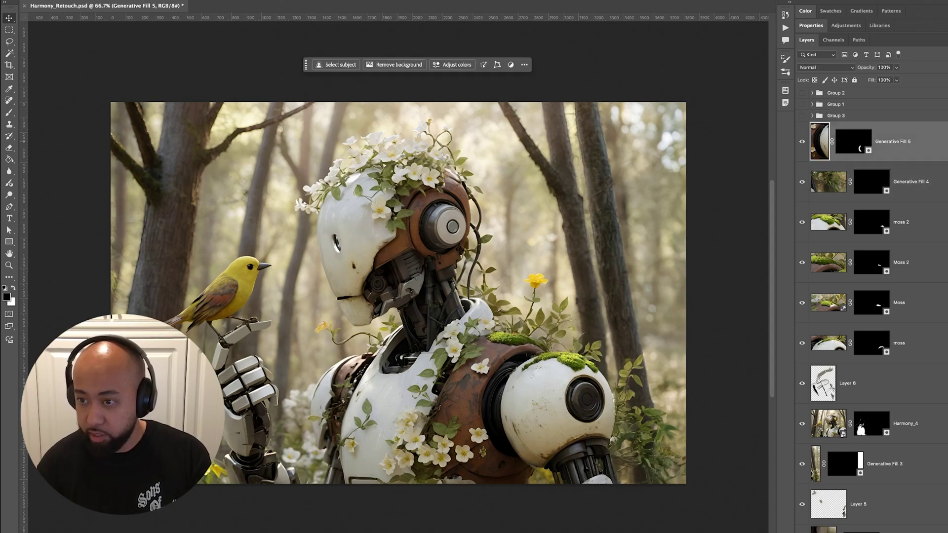
scroll(871, 306, "down", 1)
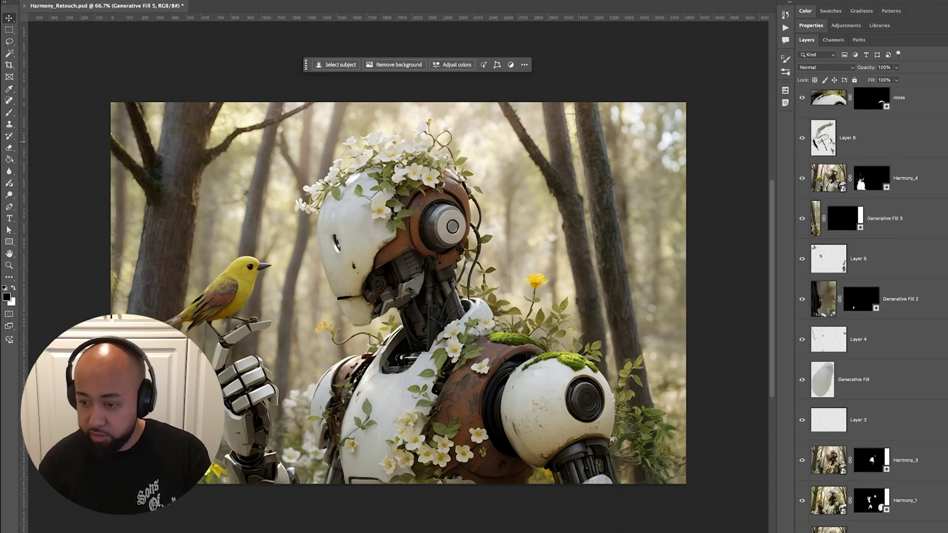
left_click(869, 530)
left_click(869, 500)
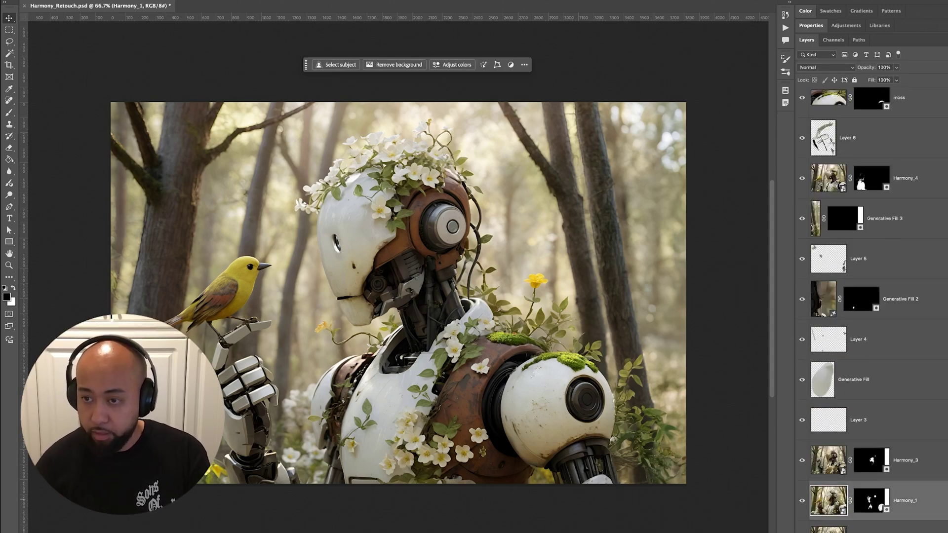
scroll(871, 306, "up", 6)
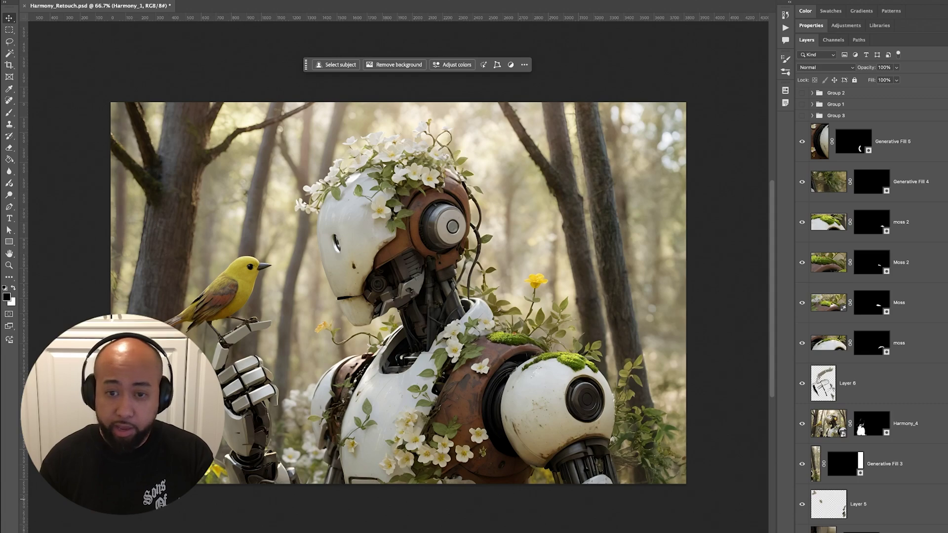
key("ctrl+plus")
key("ctrl+plus")
key("ctrl+plus")
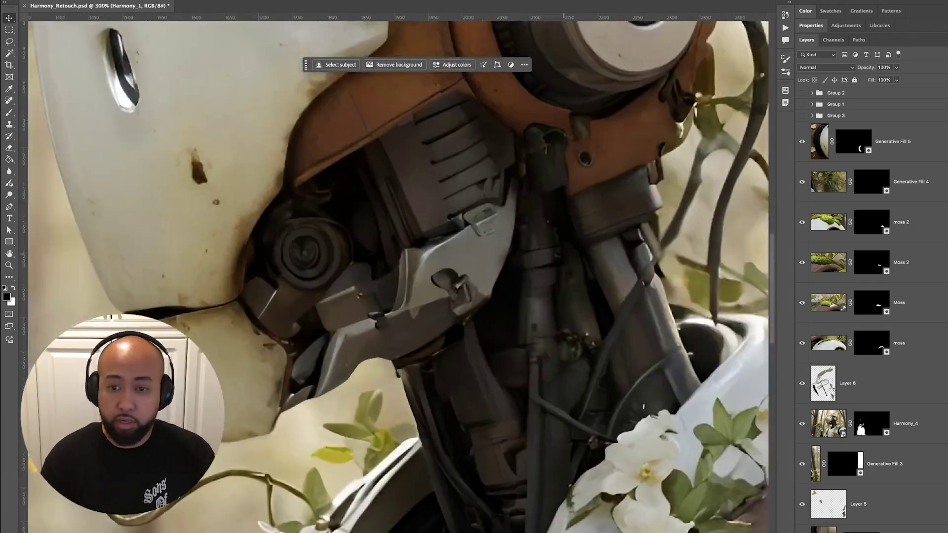
left_click_drag(643, 407, 273, 242)
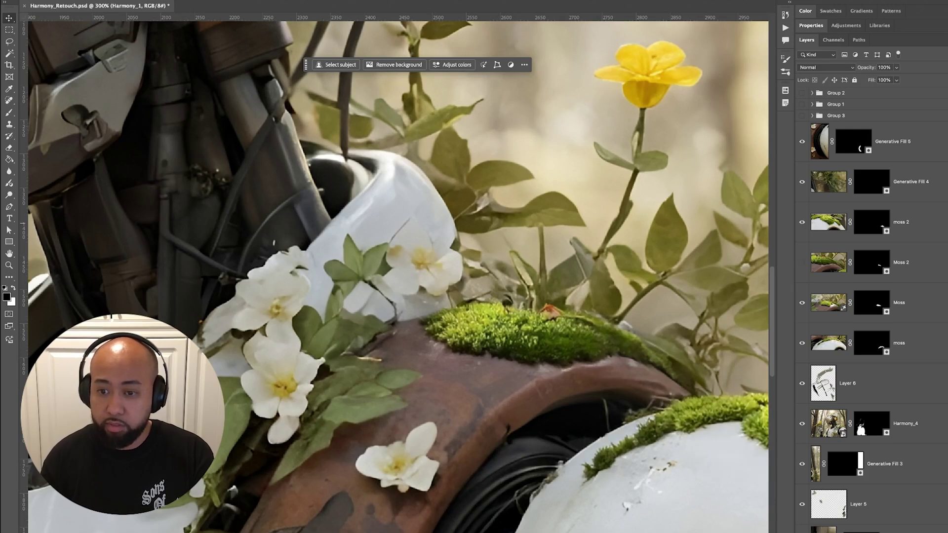
left_click(802, 262)
left_click(802, 262)
left_click(802, 262)
left_click(802, 262)
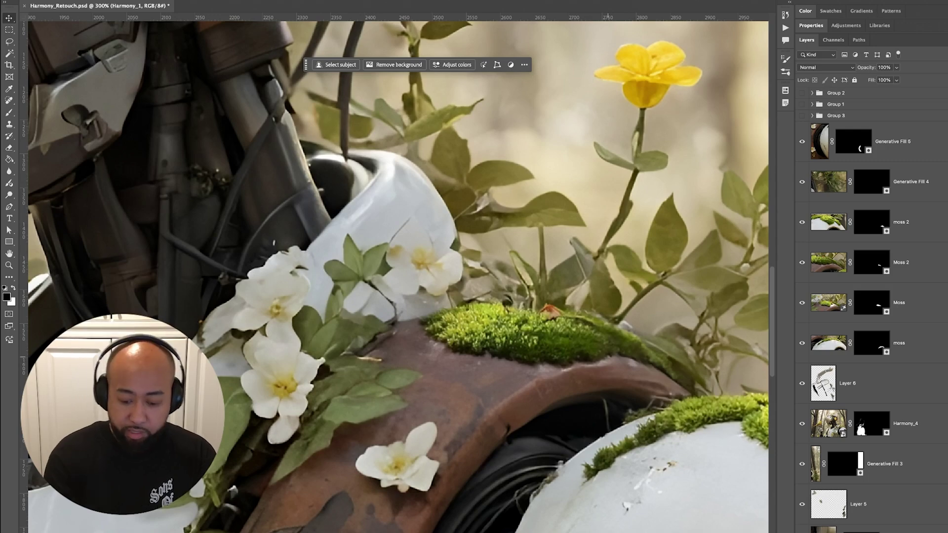
key("ctrl+1")
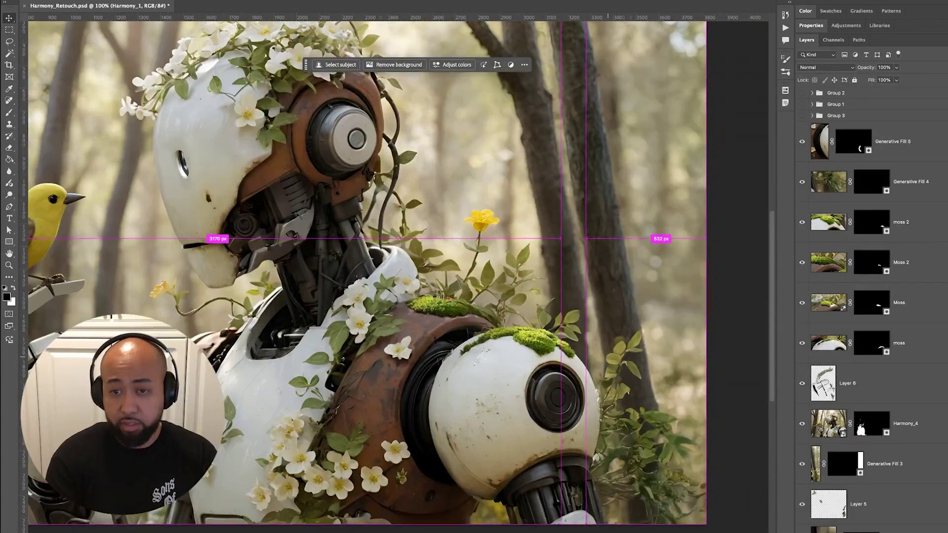
key("ctrl+minus")
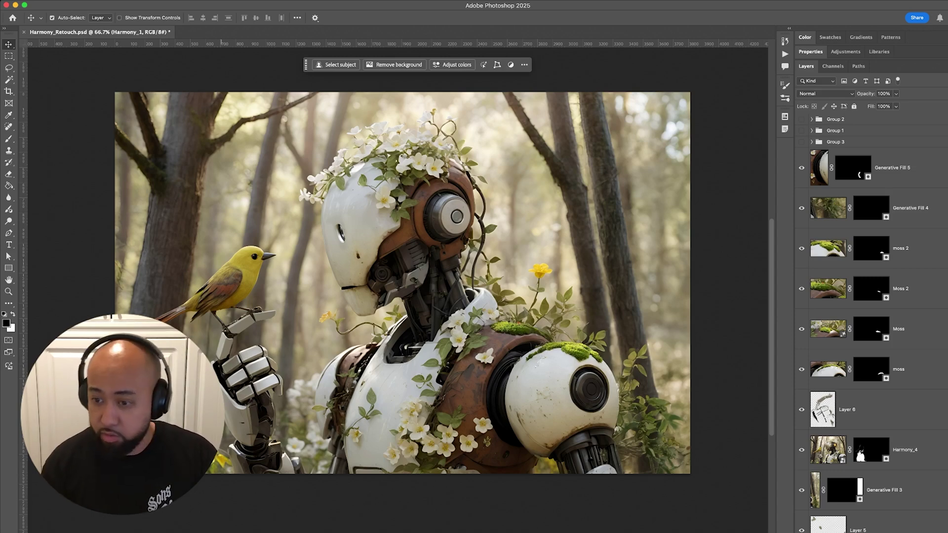
Step: Hide the Generative Fill 5 layer at the top of the Layers stack
scroll(869, 321, "down", 5)
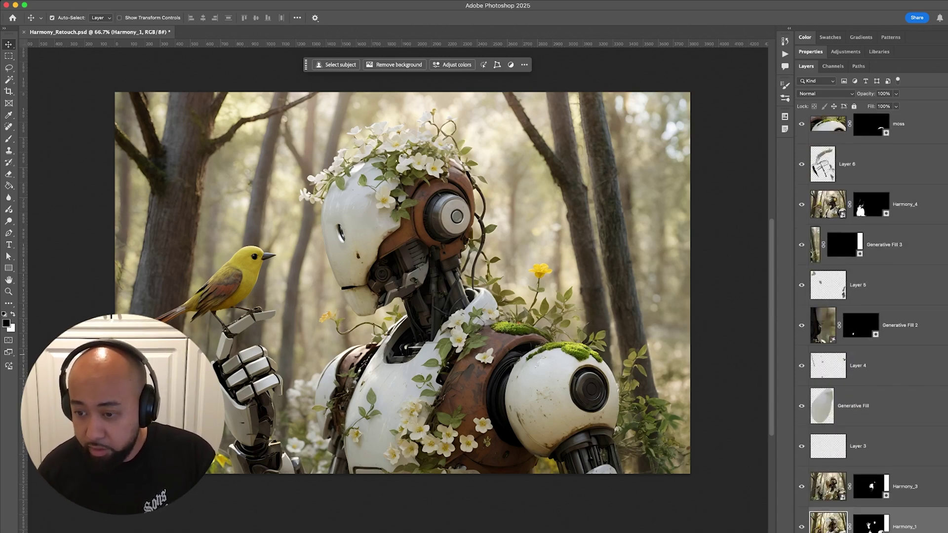
scroll(869, 321, "up", 1)
scroll(869, 321, "up", 3)
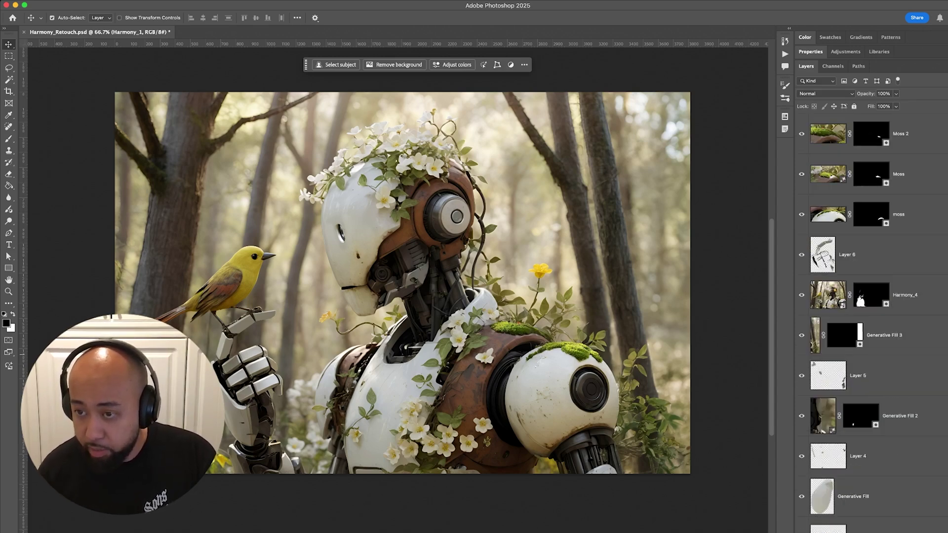
scroll(869, 321, "up", 4)
scroll(869, 321, "up", 2)
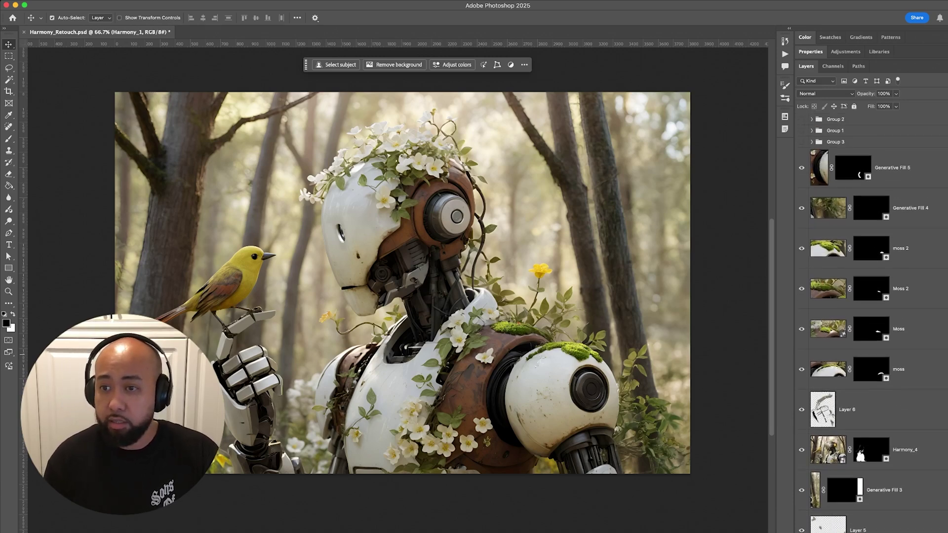
left_click(801, 168)
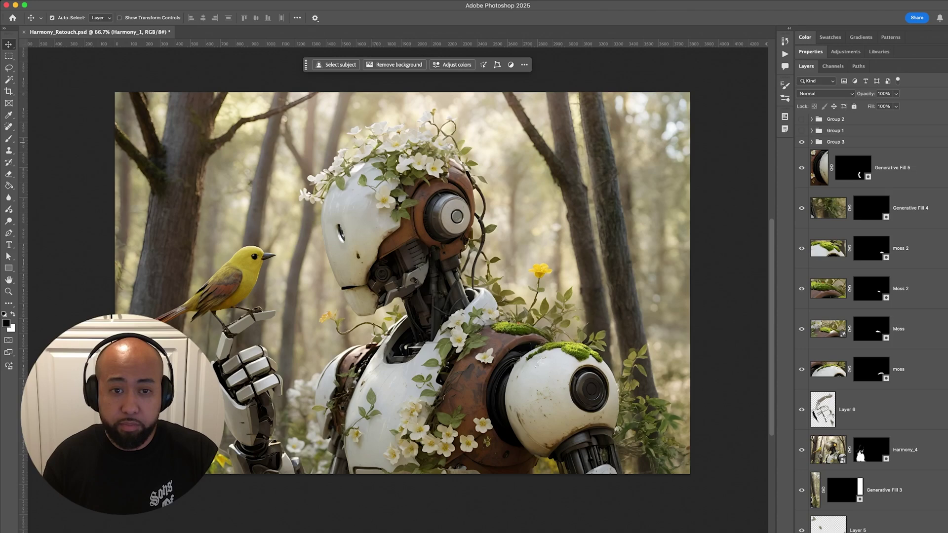